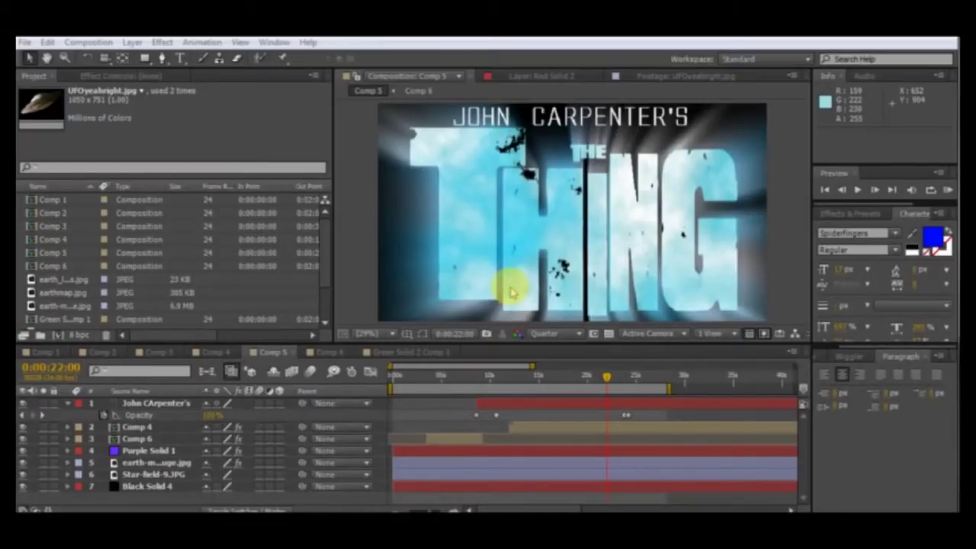
Step: Preview Comp 5's title frames around 16 seconds, then switch to Comp 1 and select Green Solid 1
left_click(543, 377)
left_click_drag(531, 375, 621, 412)
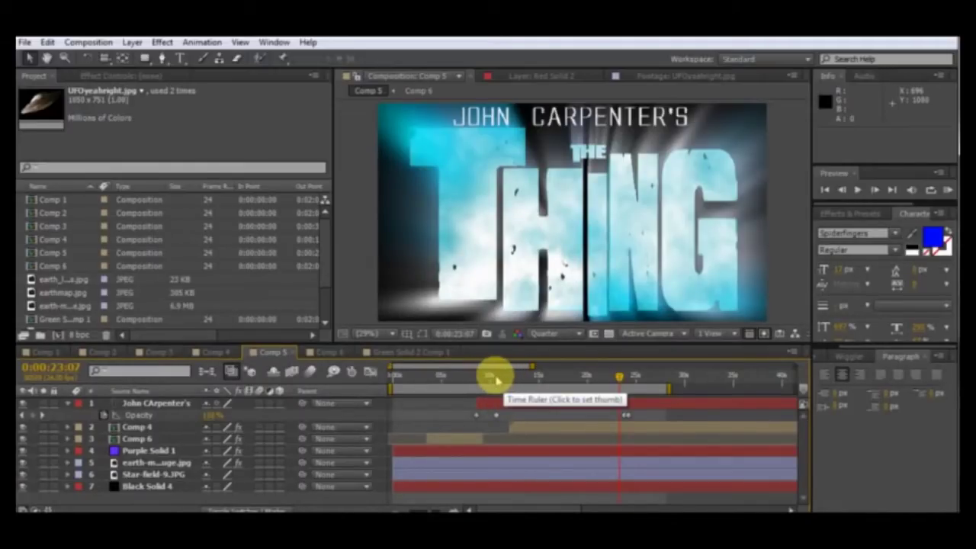
left_click(48, 353)
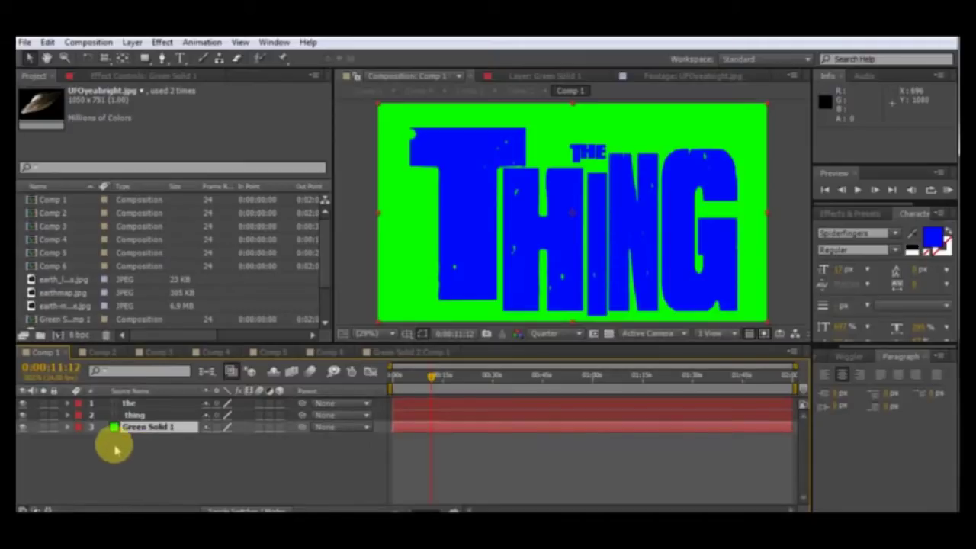
left_click(133, 428)
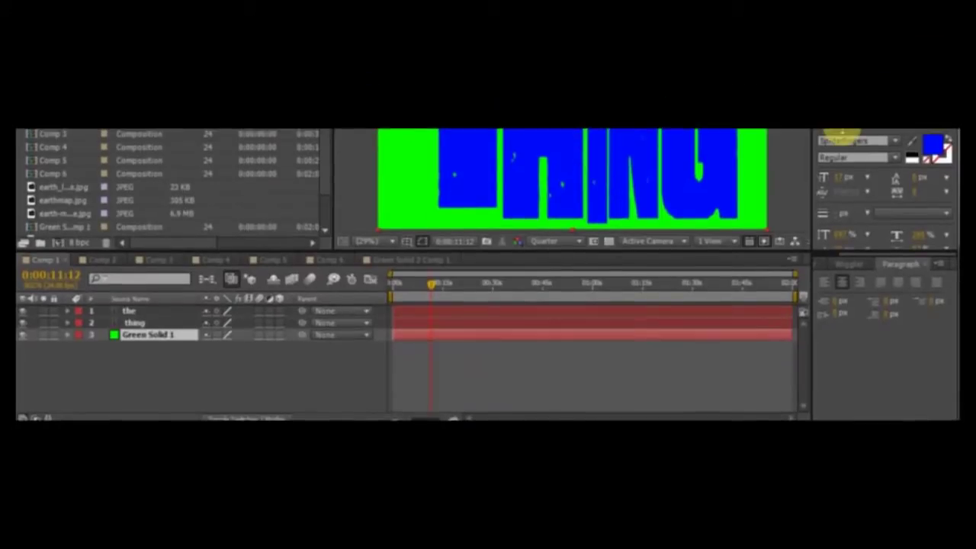
left_click_drag(949, 137, 932, 148)
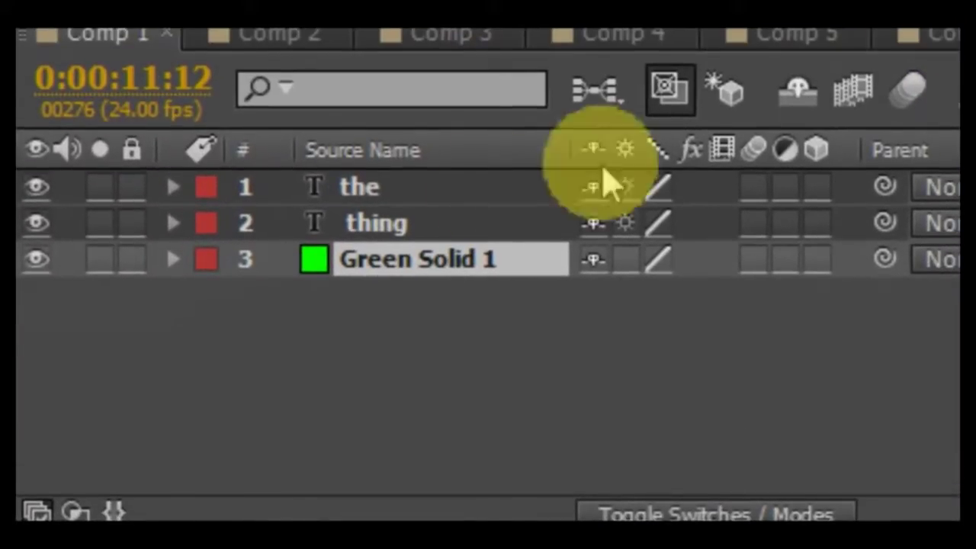
Step: Inspect Comp 1's thing, the and Green Solid 1 layers and the large THING text
left_click(370, 223)
left_click(371, 192)
left_click(380, 253)
left_click(376, 228)
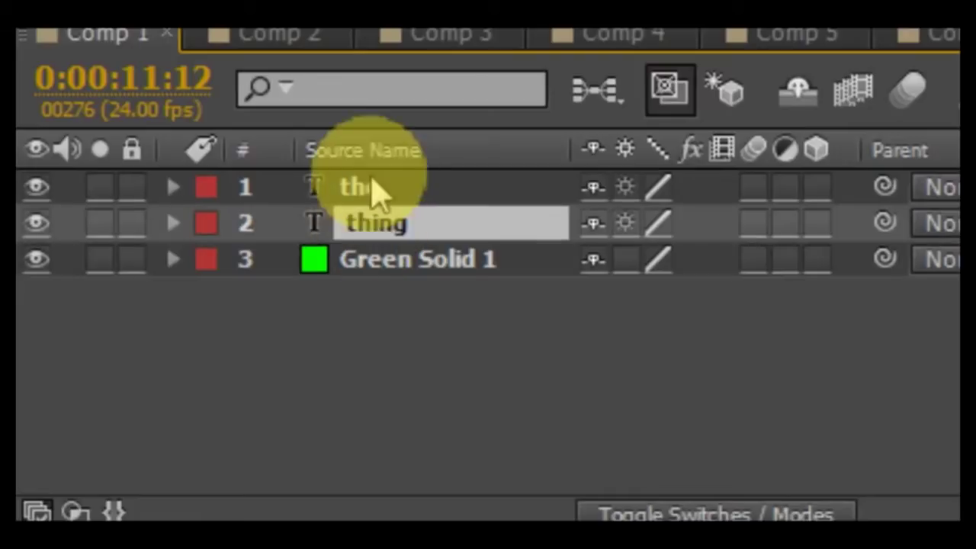
left_click(370, 192)
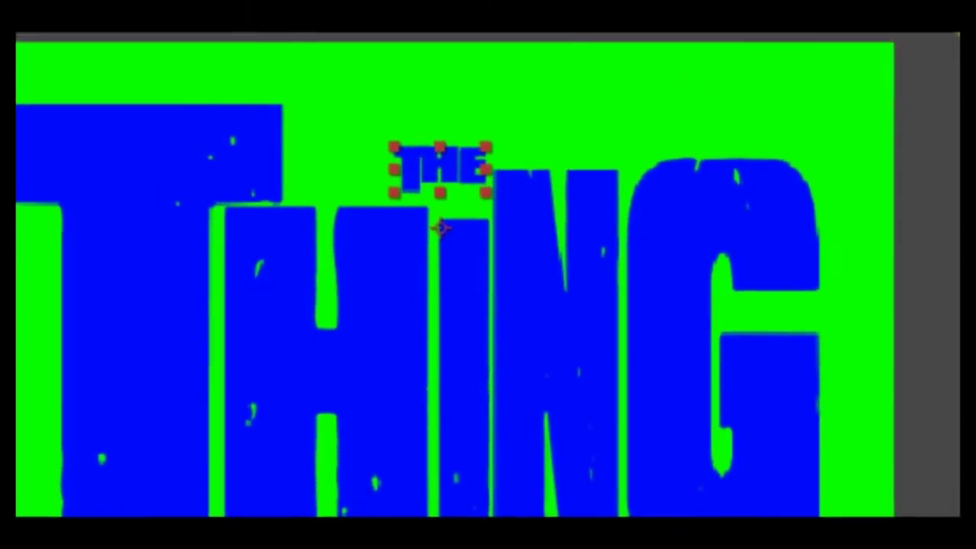
left_click(476, 147)
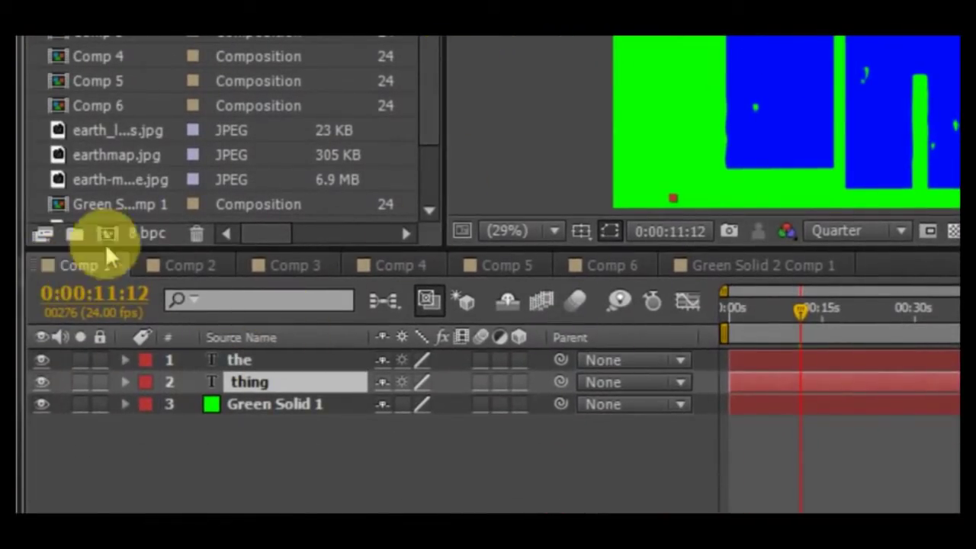
Step: Inspect Comp 2's Comp 1, Red Solid 2 and Black Solid 2 layers and the erosion near 7 seconds, then list Red Solid 2's effects
left_click(181, 268)
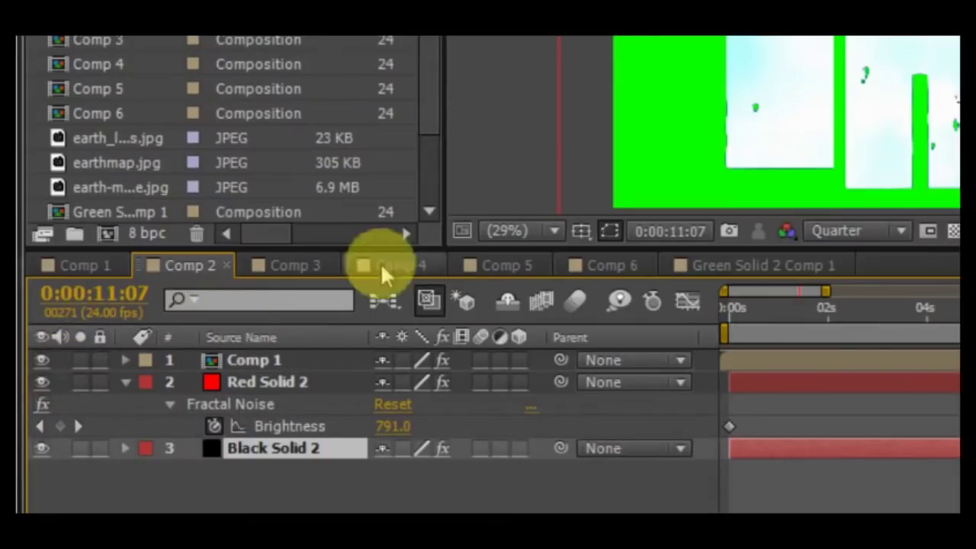
left_click(241, 360)
left_click(257, 384)
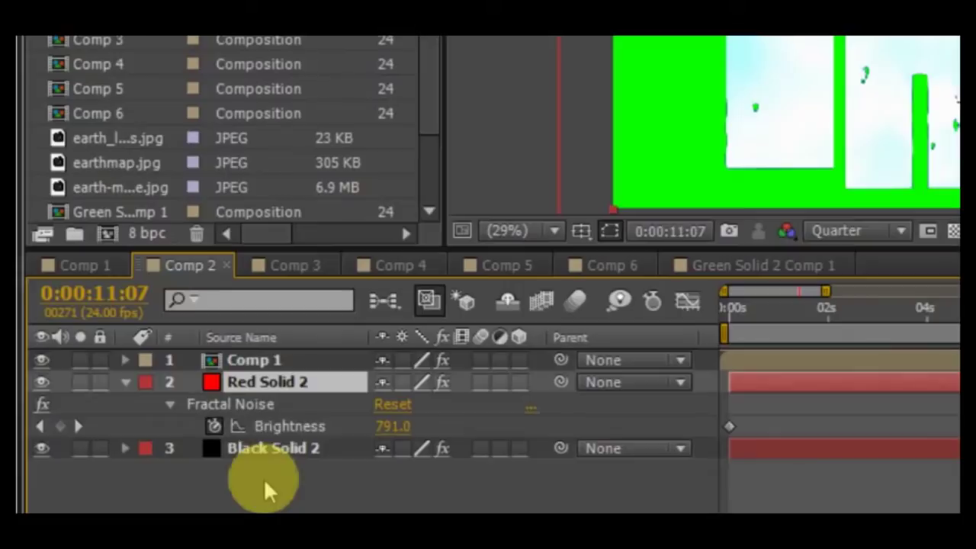
left_click(260, 448)
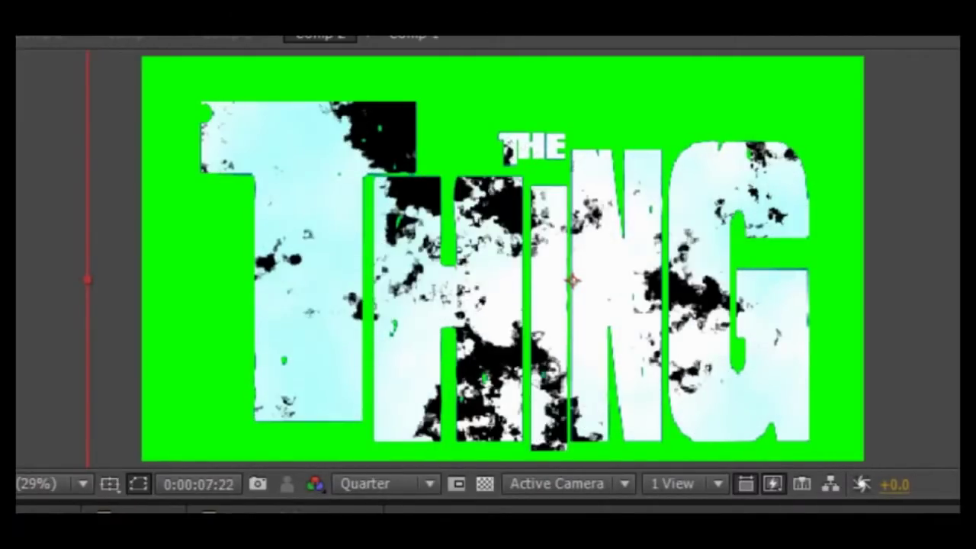
left_click(530, 388)
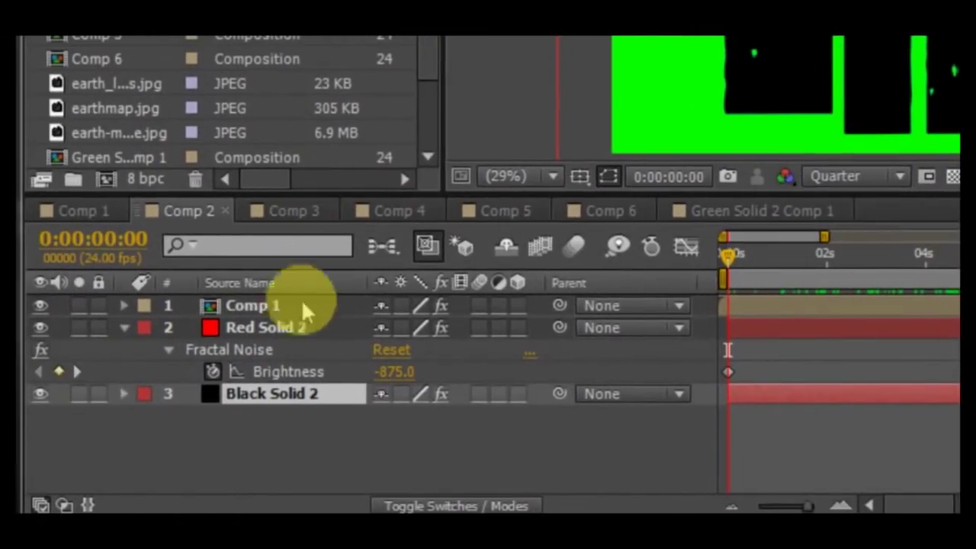
left_click(251, 328)
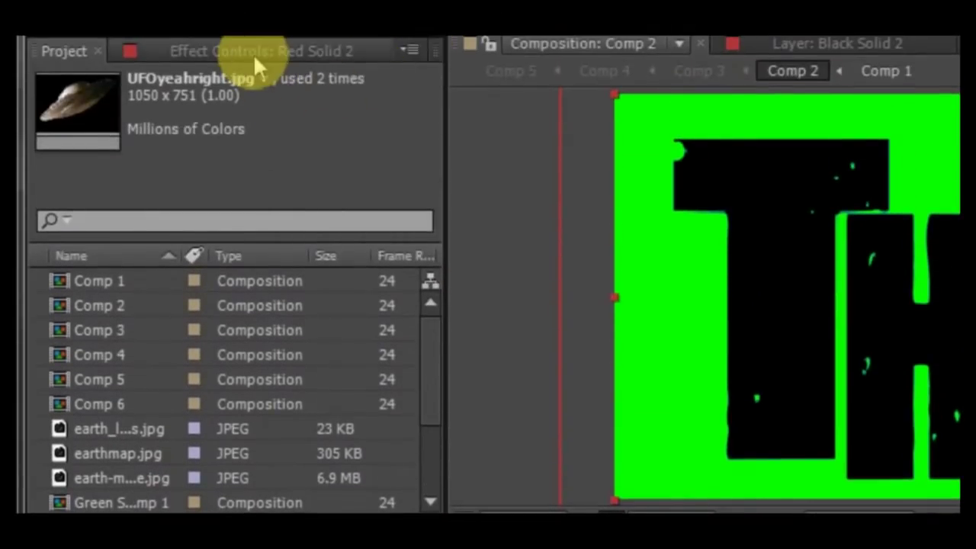
left_click(253, 54)
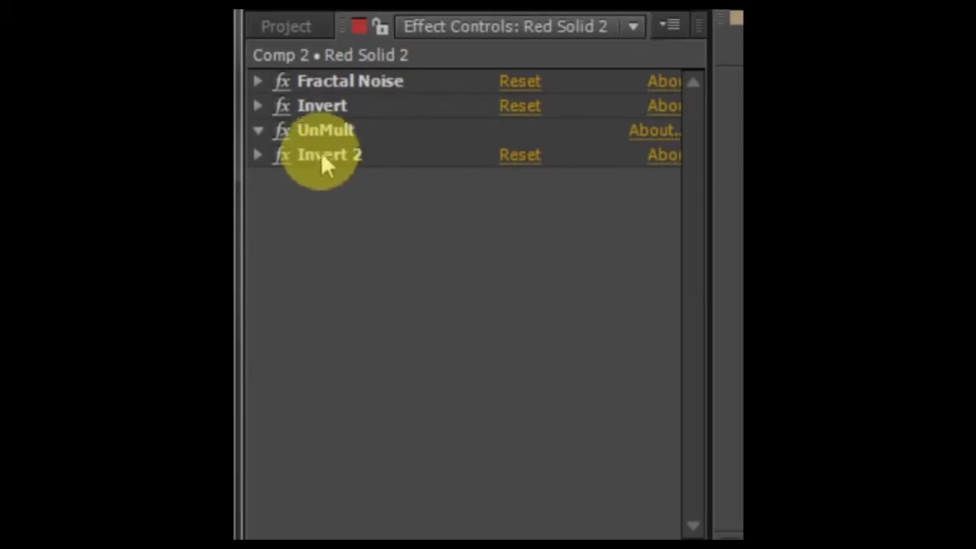
Step: Expand Red Solid 2's Fractal Noise (Rocky, Soft Linear, Contrast 2000) and preview the erosion, returning to about 6 seconds
left_click(257, 81)
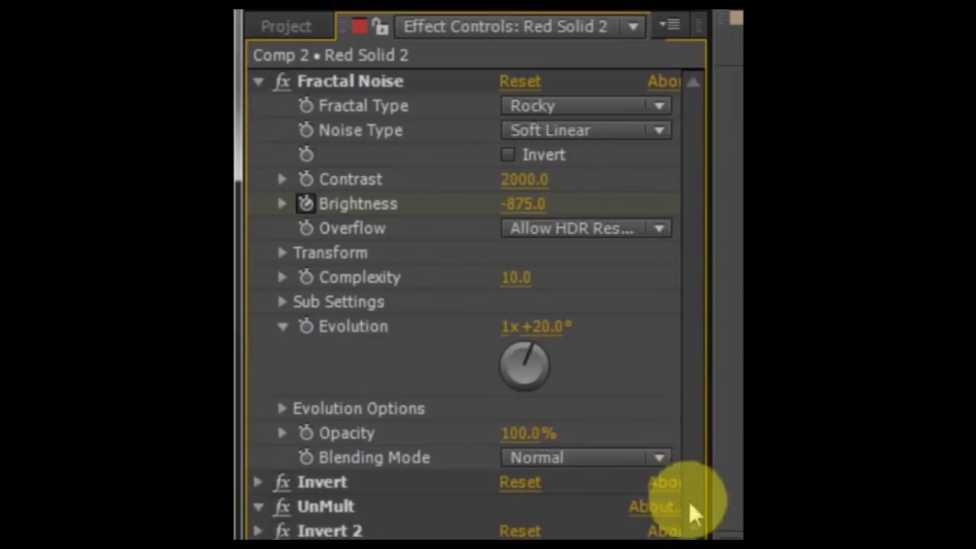
left_click_drag(712, 484, 736, 481)
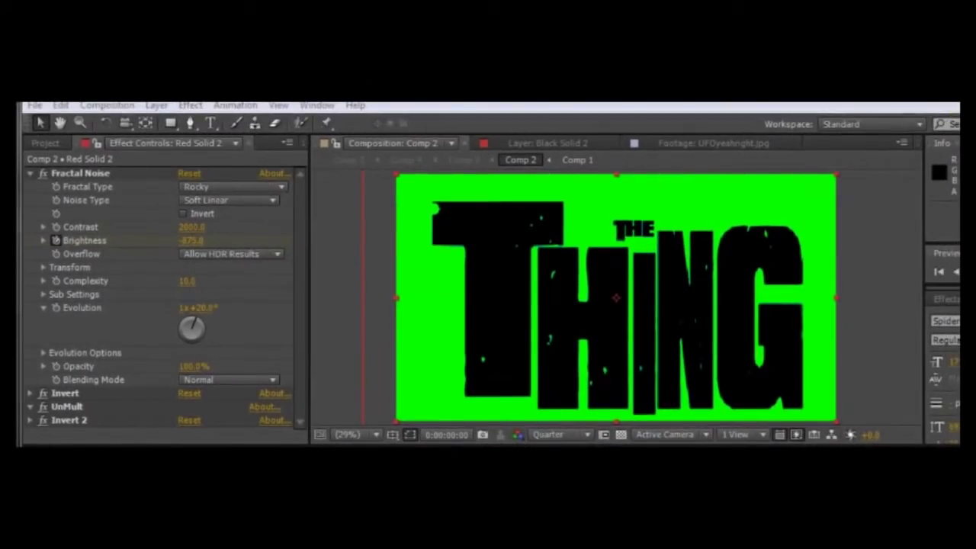
key("space")
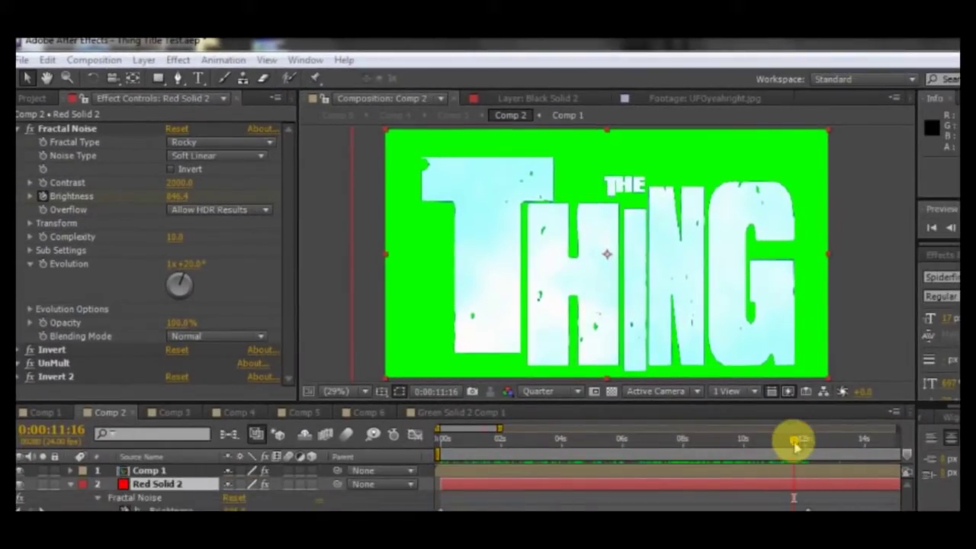
left_click_drag(795, 444, 617, 444)
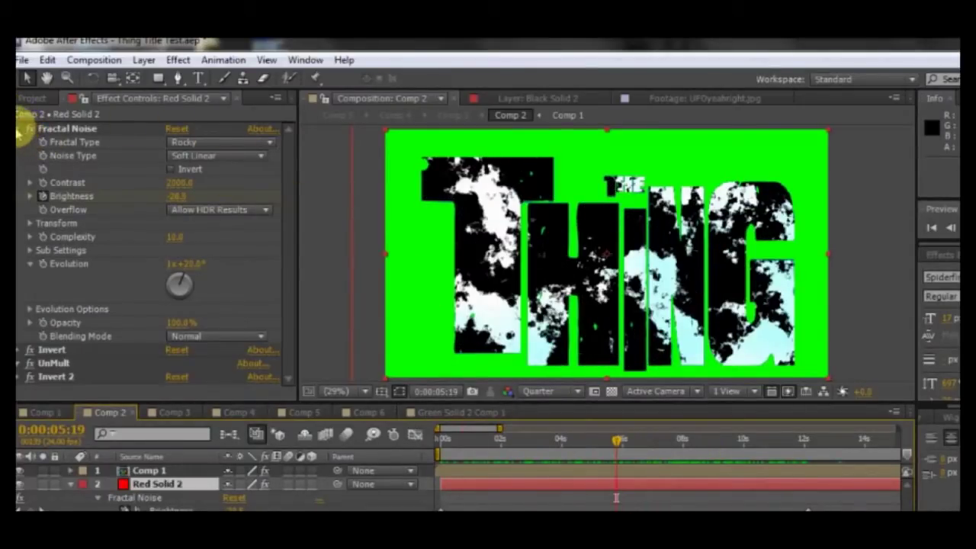
Step: Select Black Solid 2 to show its Colorama and toggle its visibility twice to compare the cyan fill
left_click(23, 129)
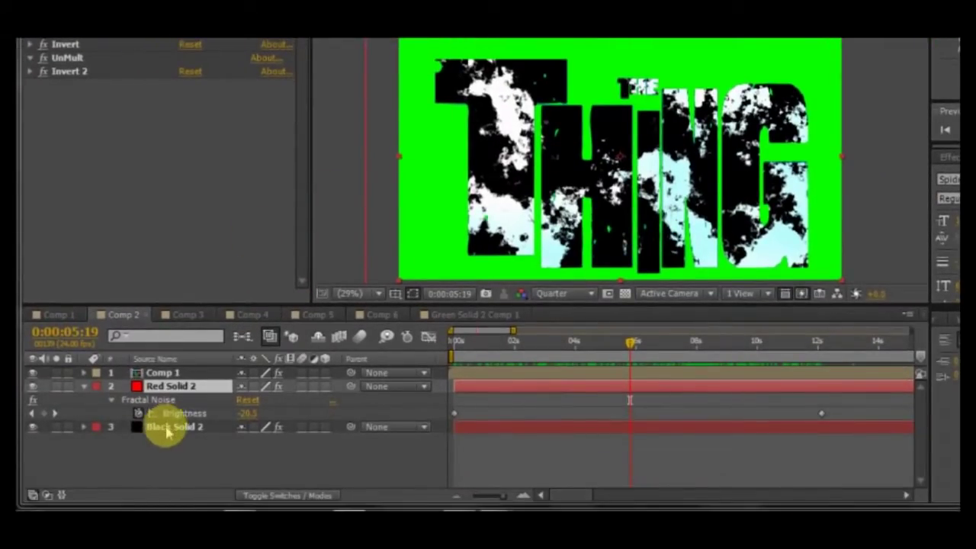
left_click(169, 427)
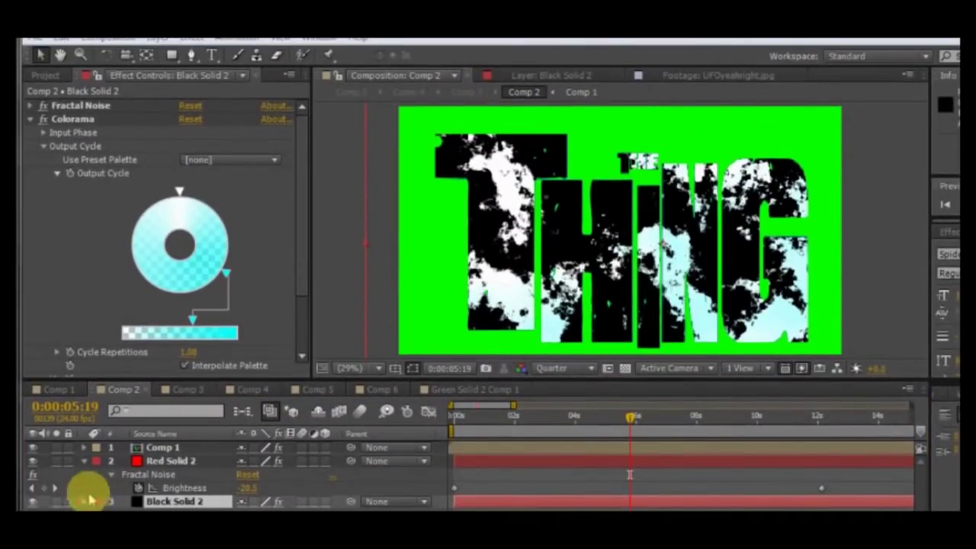
left_click(32, 501)
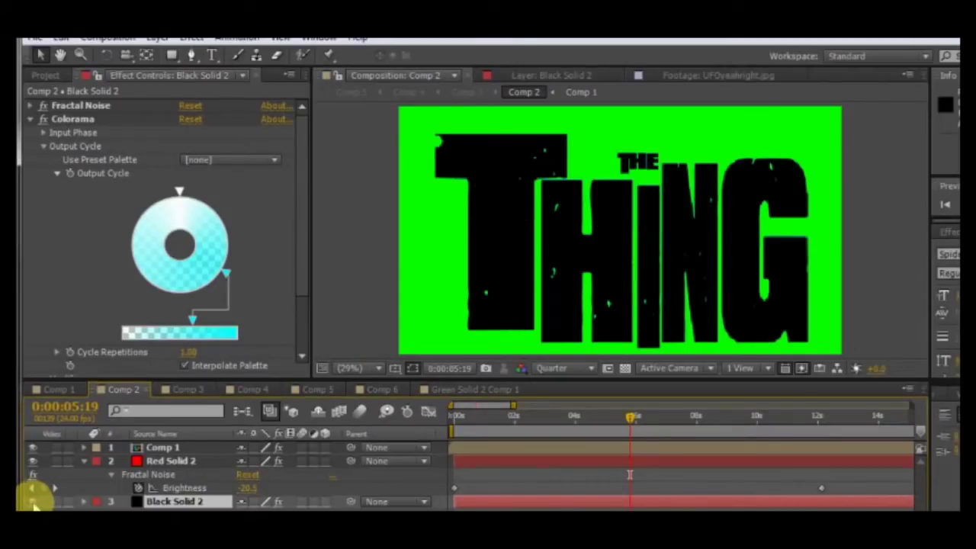
left_click(32, 501)
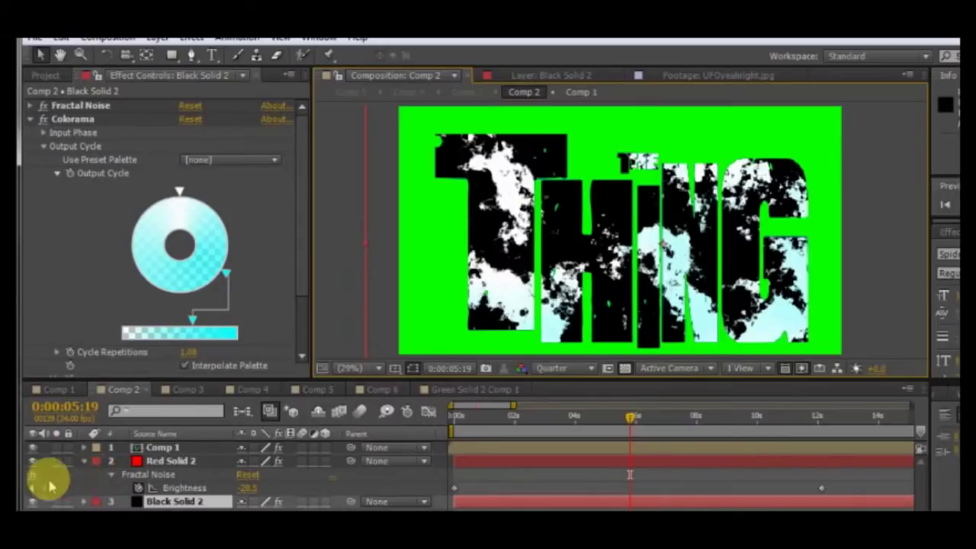
left_click(32, 502)
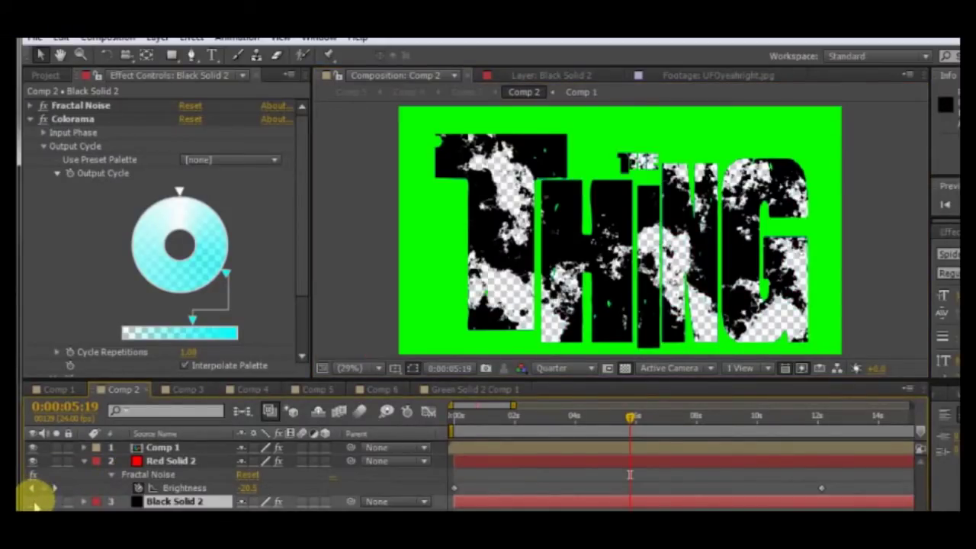
left_click(32, 500)
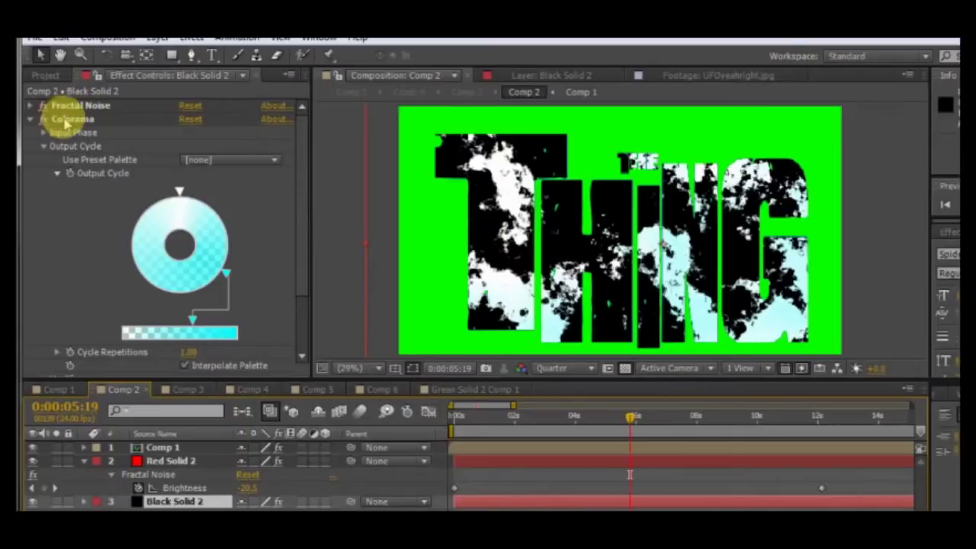
Step: Expand Black Solid 2's Fractal Noise (Contrast 92, Brightness -5, Scale 606) and scrub the erosion back to 1 second
left_click(32, 120)
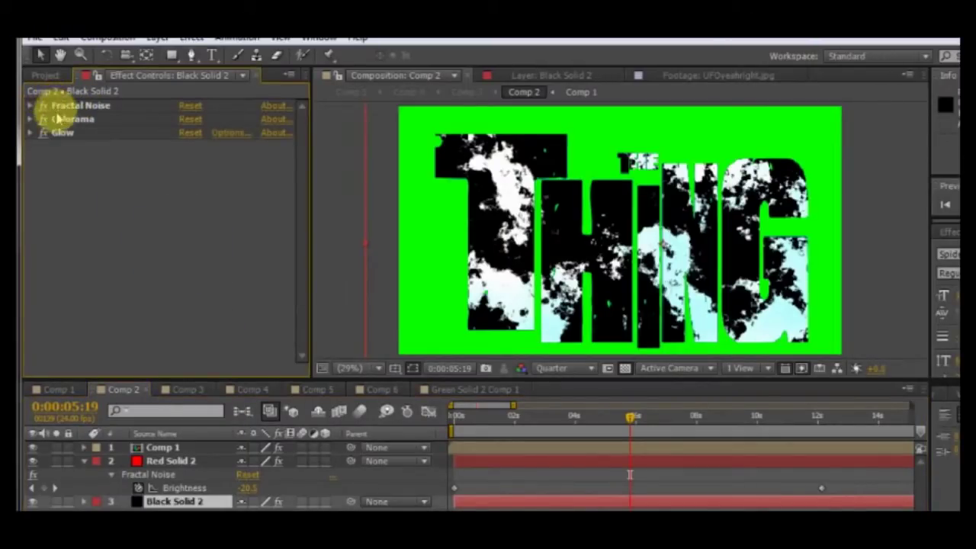
left_click(32, 107)
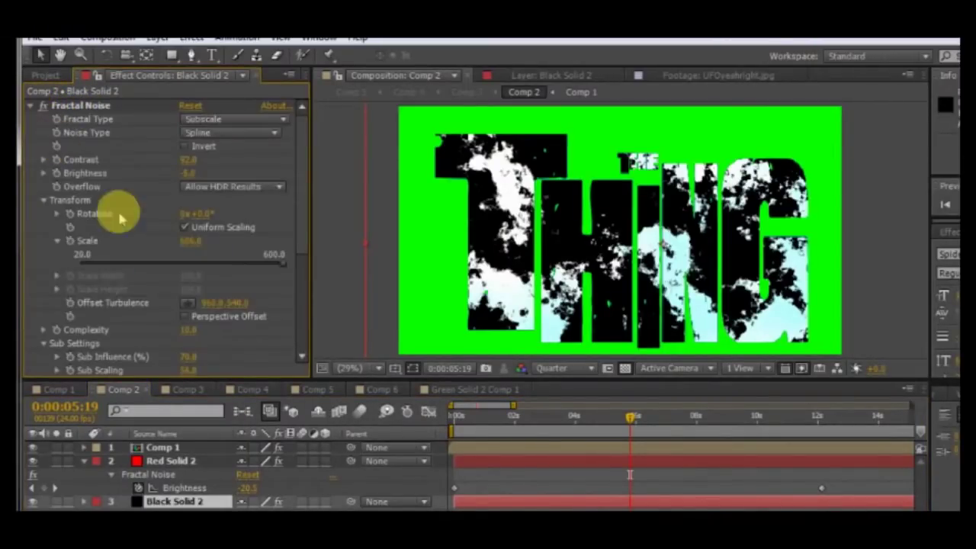
left_click_drag(301, 240, 305, 323)
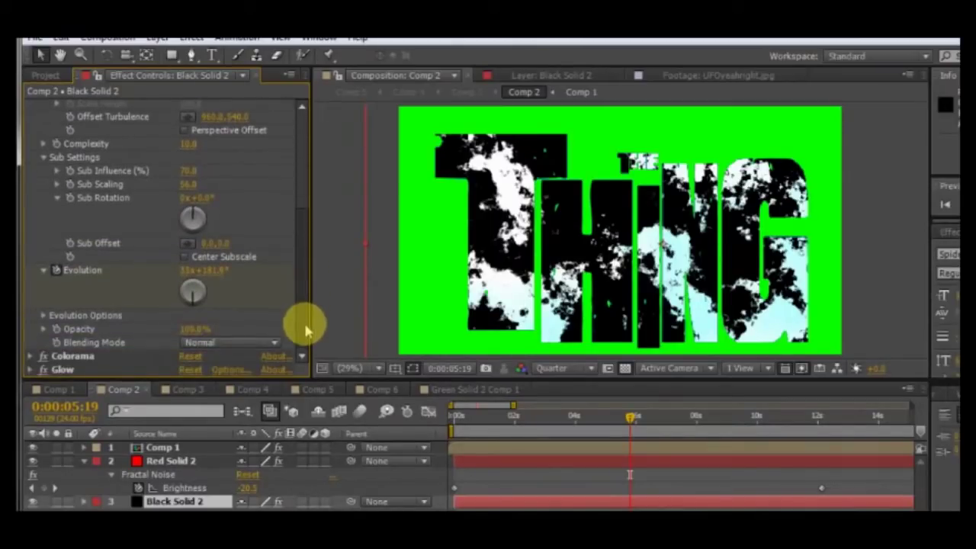
left_click_drag(630, 416, 445, 423)
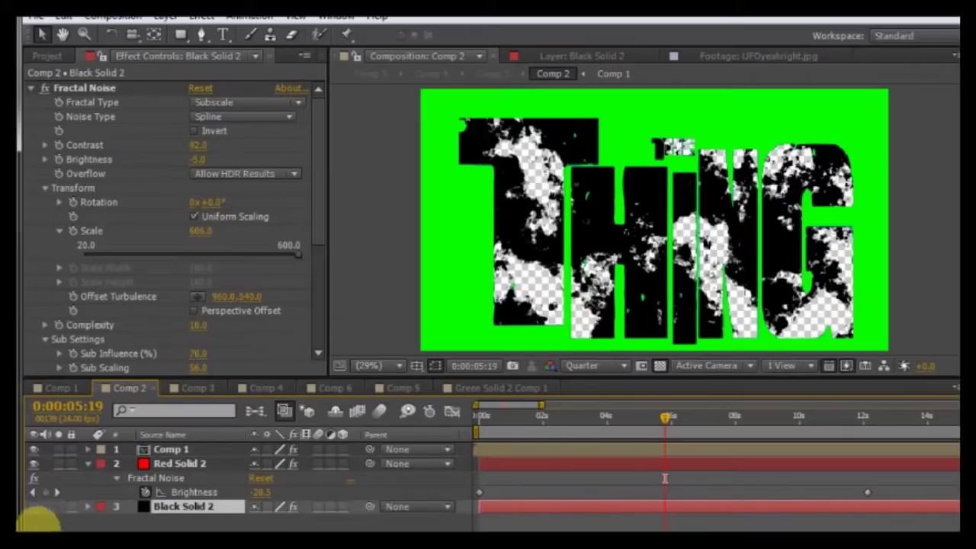
left_click(46, 506)
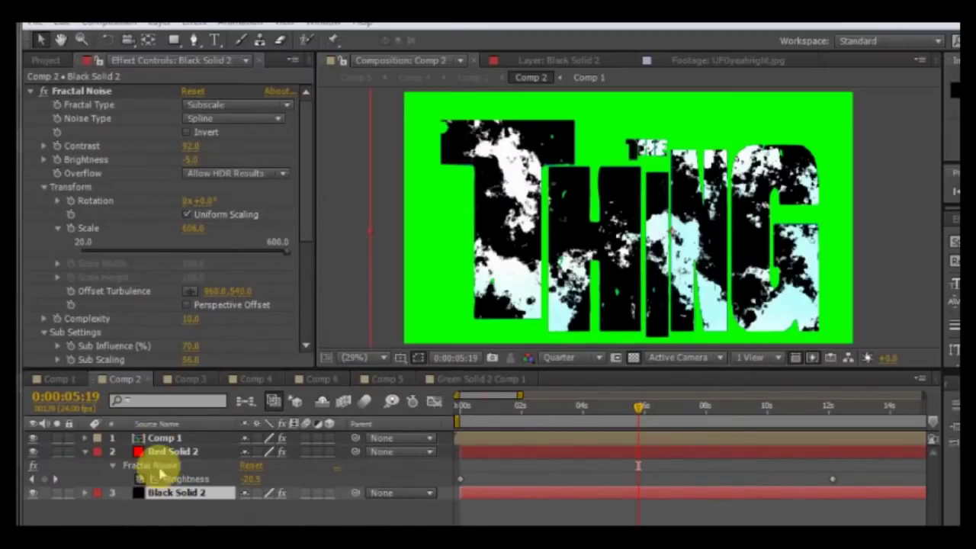
left_click_drag(638, 406, 644, 484)
left_click(32, 88)
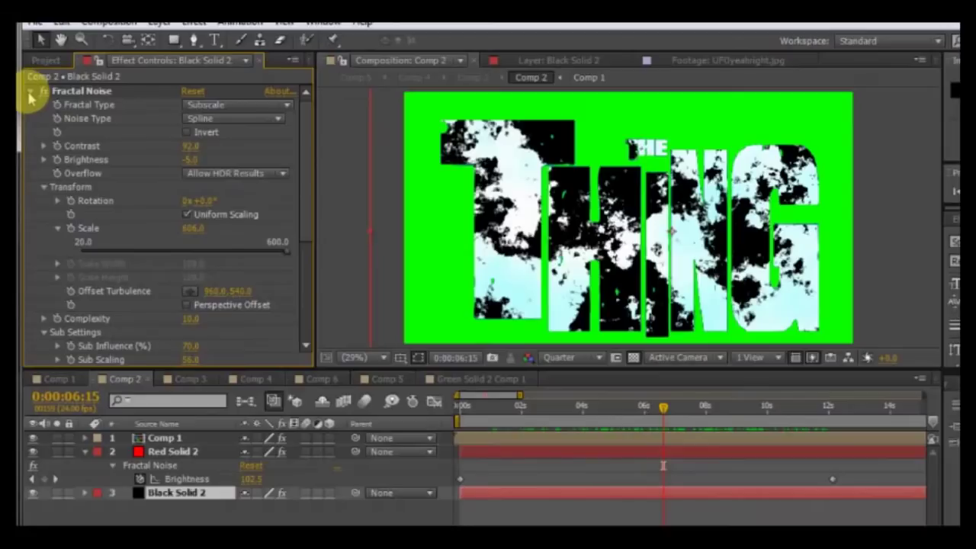
Step: Show Red Solid 2's effects, then cycle through Comp 3 and Comp 2 before landing on Comp 1
left_click(31, 92)
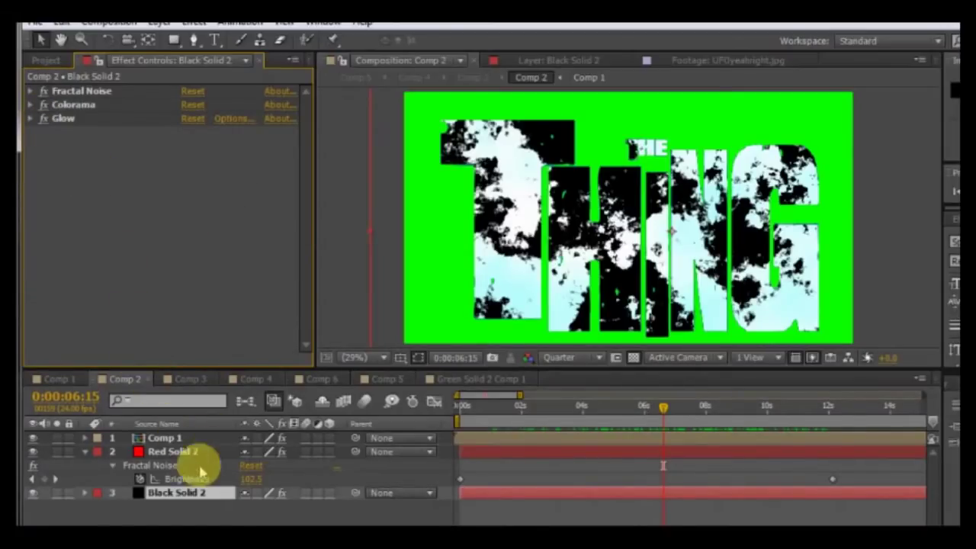
left_click(157, 452)
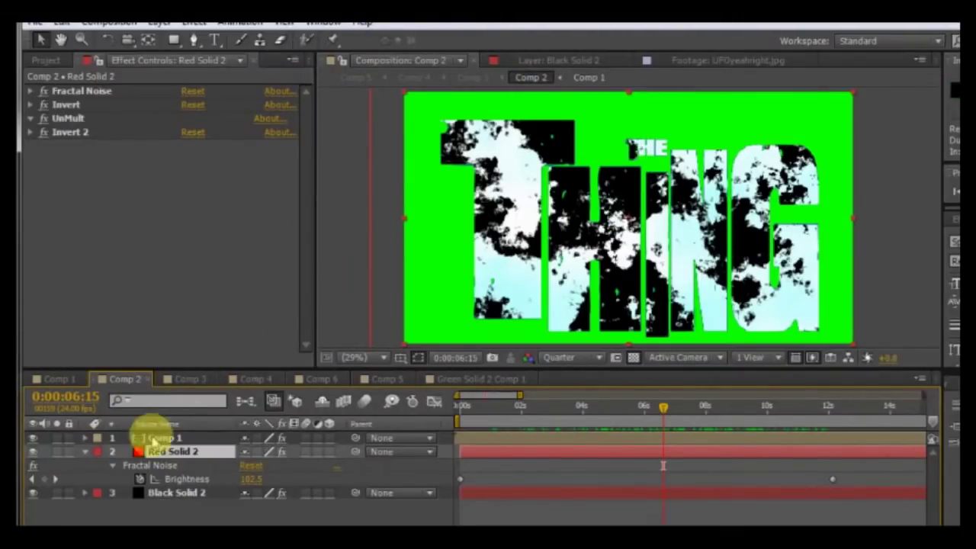
left_click(183, 381)
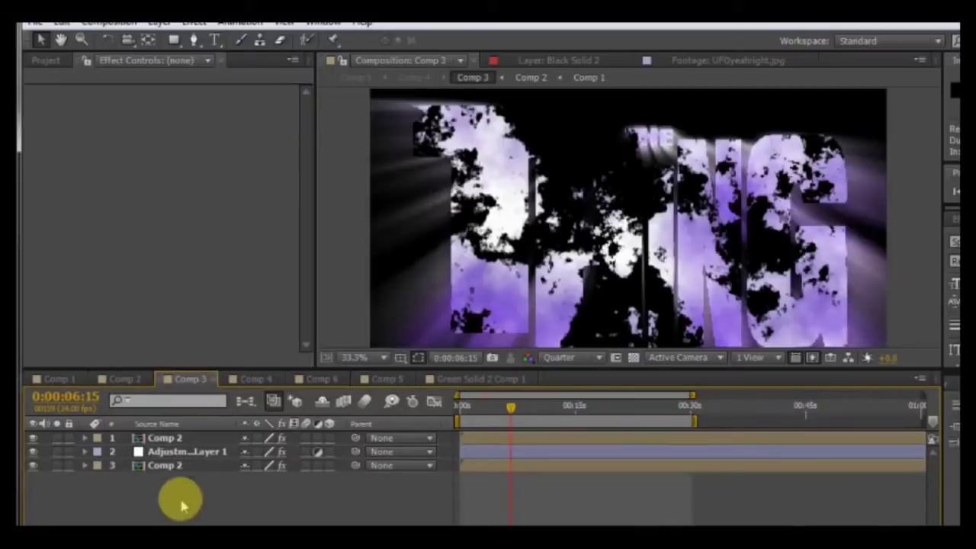
left_click(124, 379)
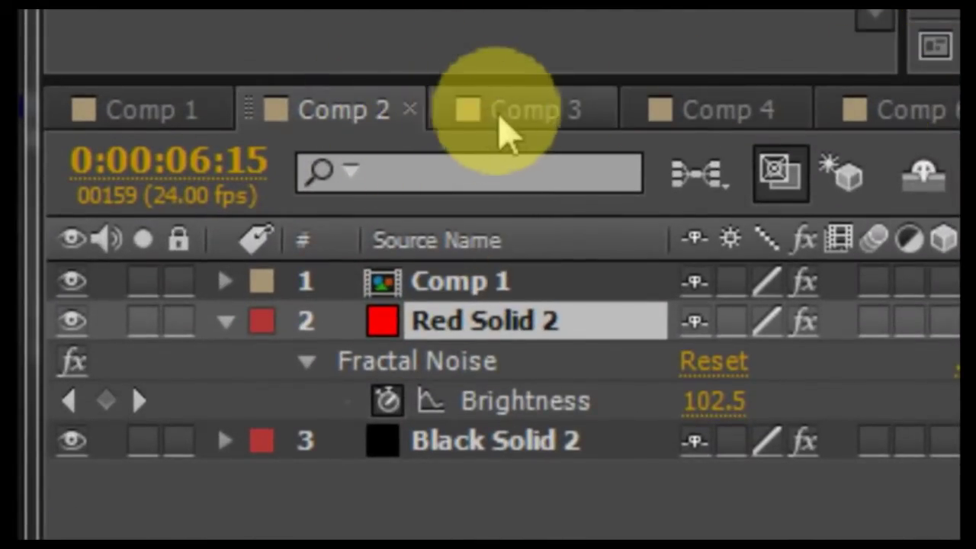
left_click(499, 113)
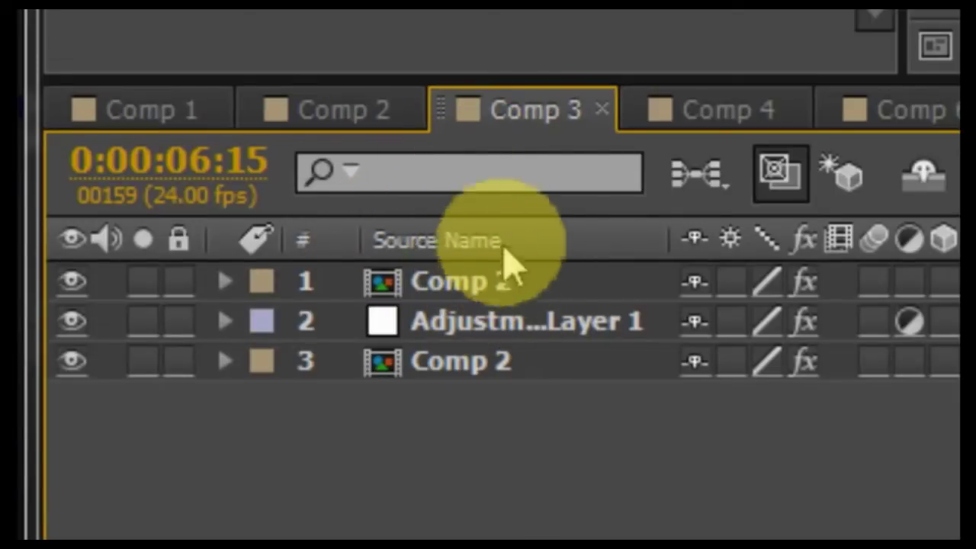
left_click(187, 113)
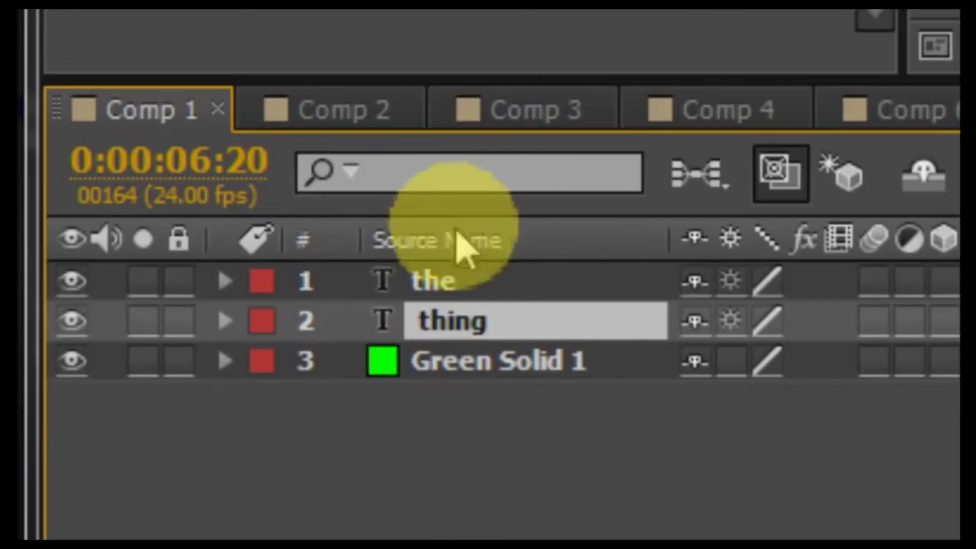
Step: Flip between Comp 2, Comp 3 and Comp 4 to compare Comp 4's Echo and blur effects
left_click(360, 115)
left_click(495, 114)
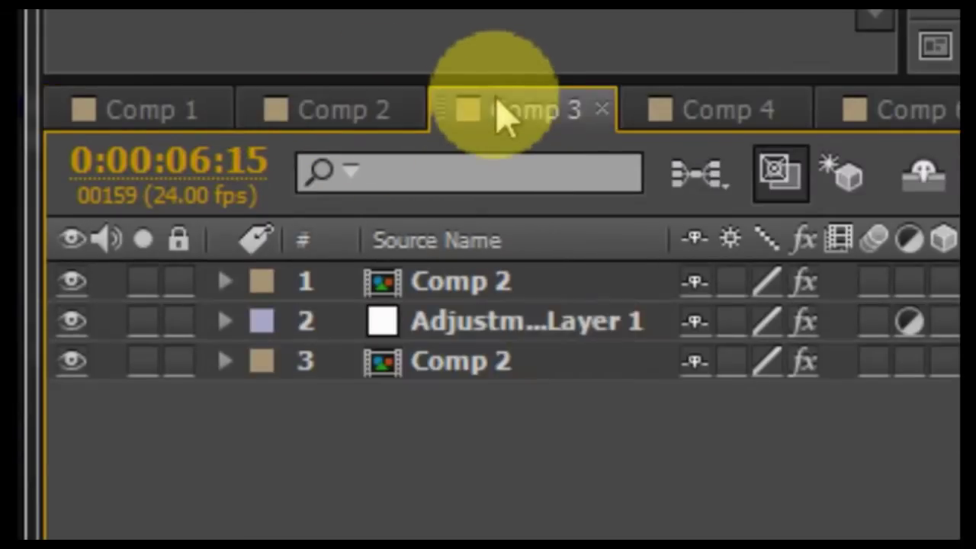
left_click(708, 114)
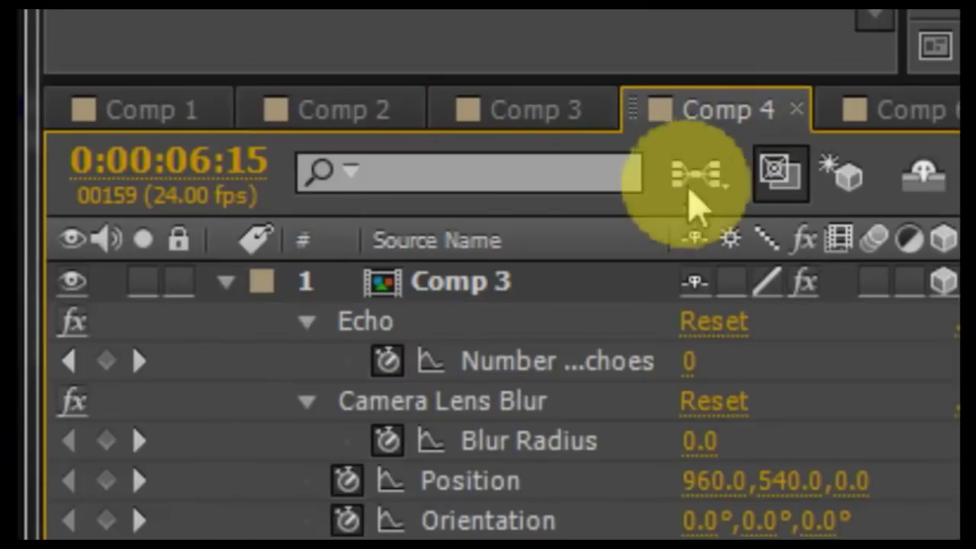
left_click(518, 130)
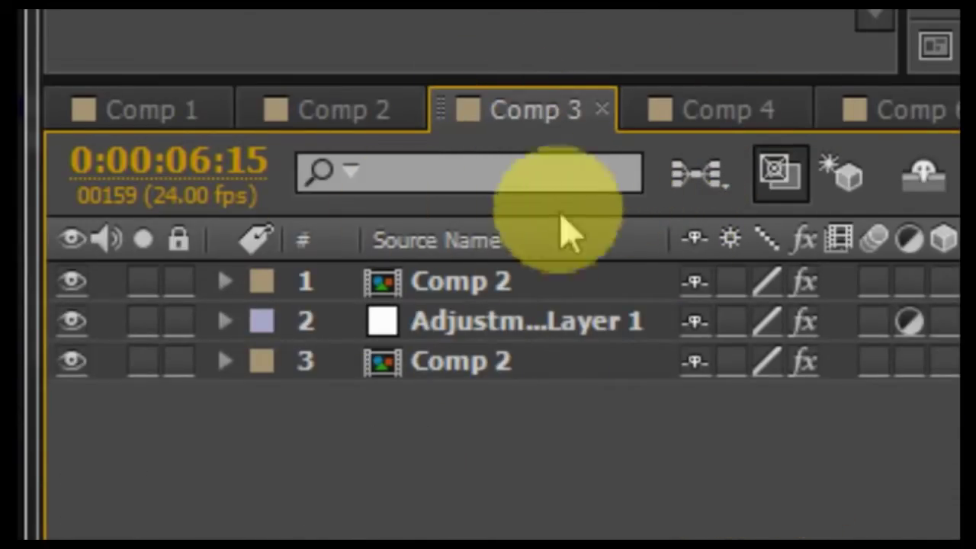
left_click(717, 118)
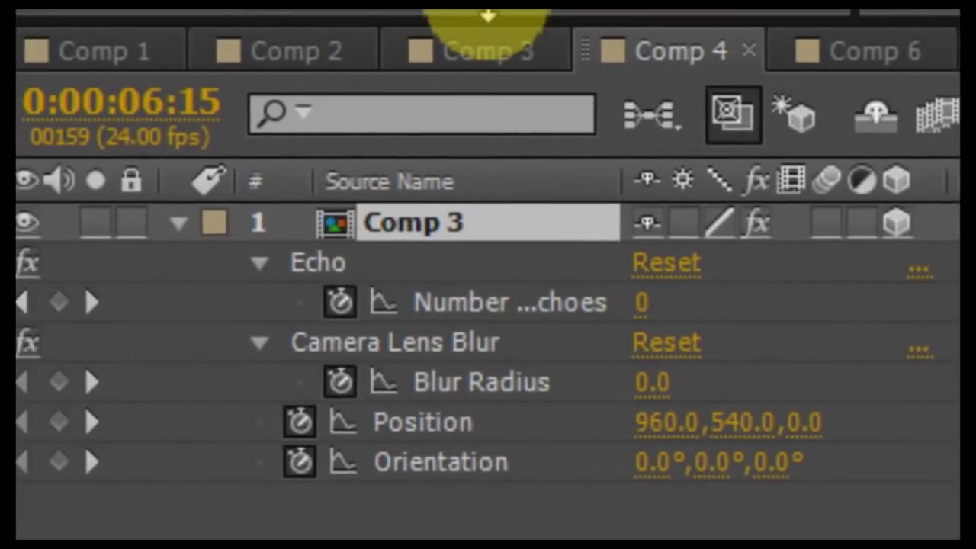
Step: Return to Comp 3 and select its top Comp 2 layer to show the Keylight effect
left_click(472, 52)
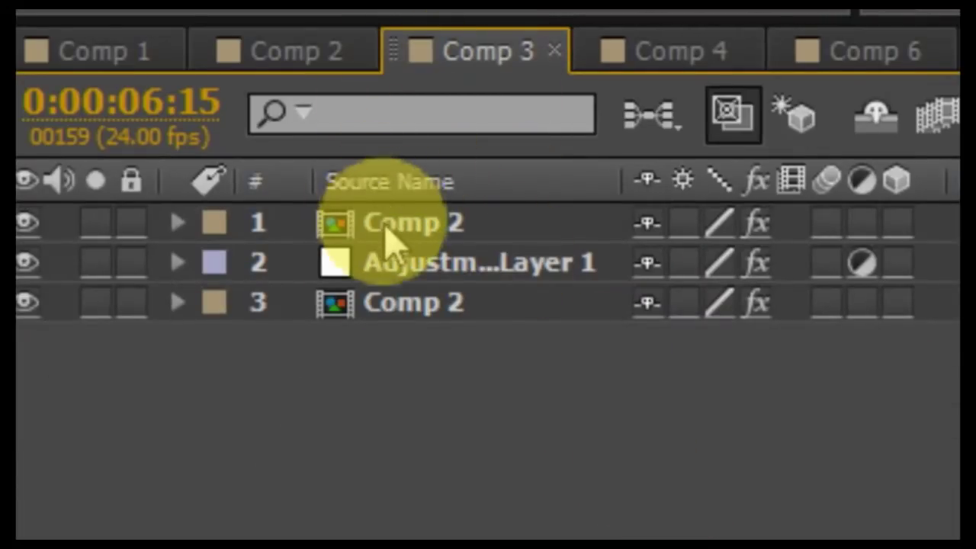
left_click(418, 222)
left_click(419, 303)
left_click(407, 229)
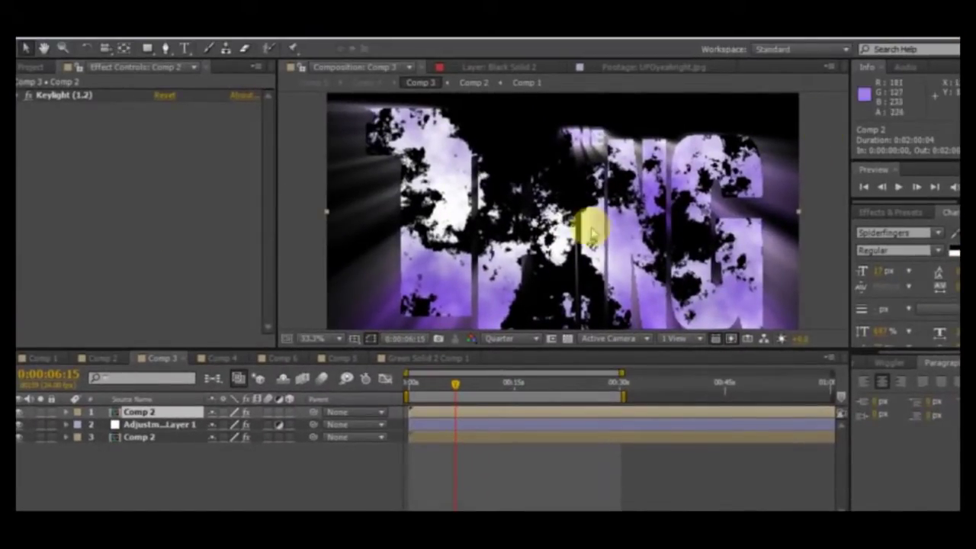
left_click_drag(455, 386, 496, 379)
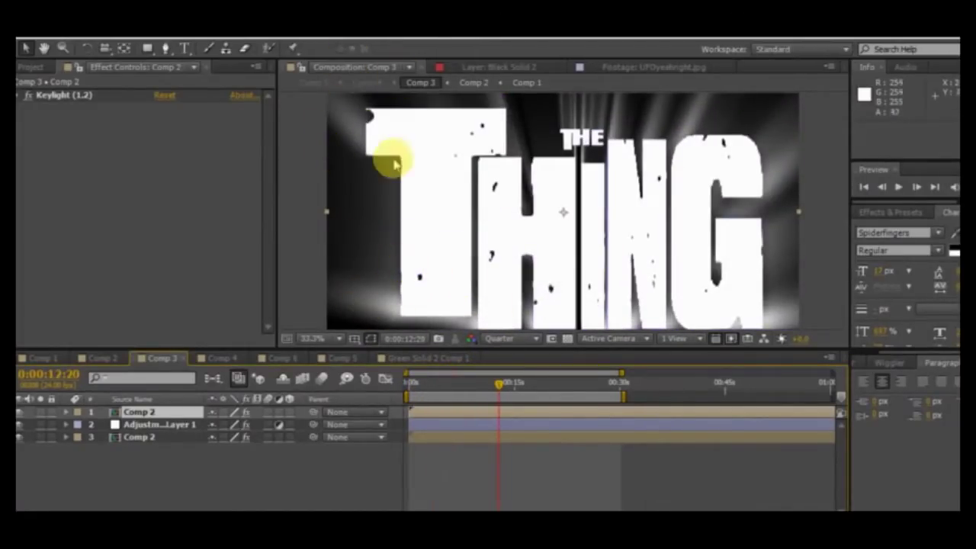
left_click_drag(498, 390, 466, 388)
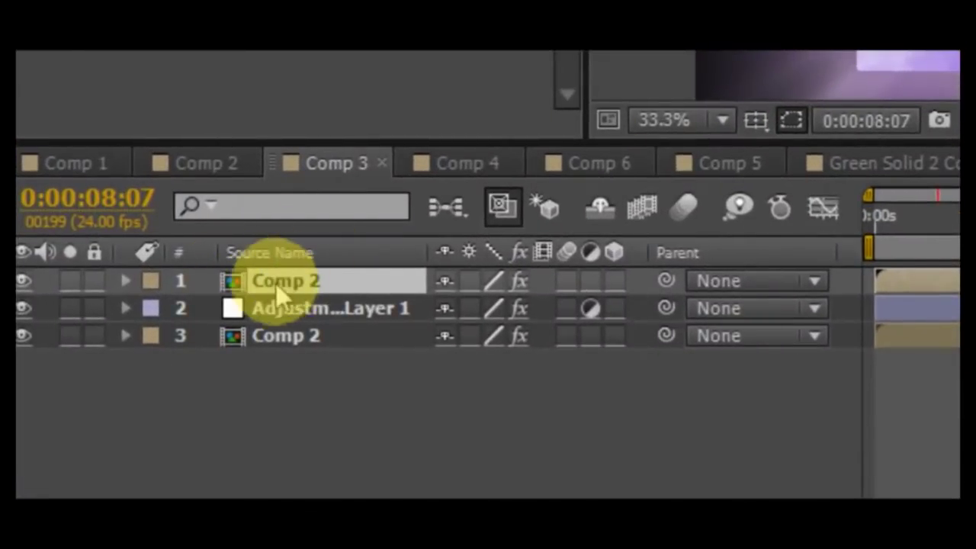
left_click(284, 282)
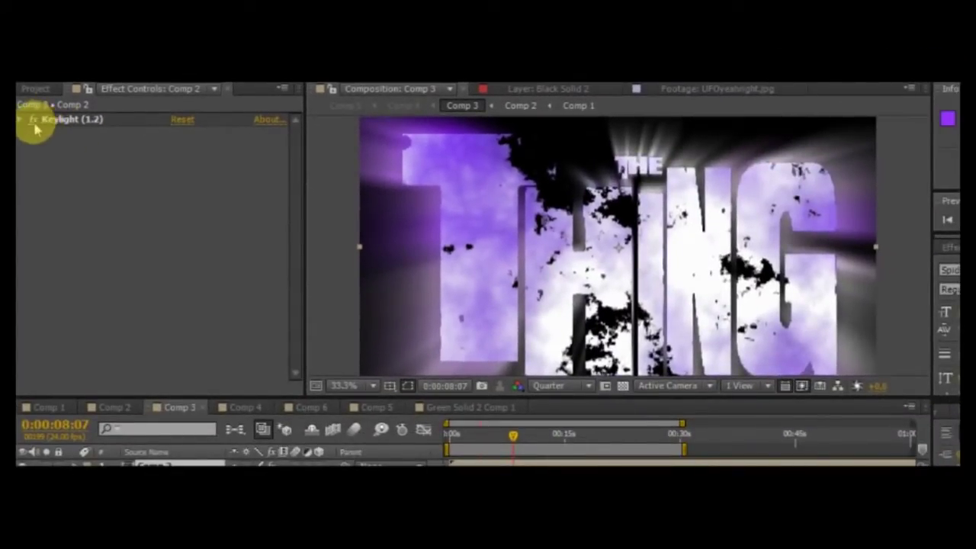
left_click(32, 121)
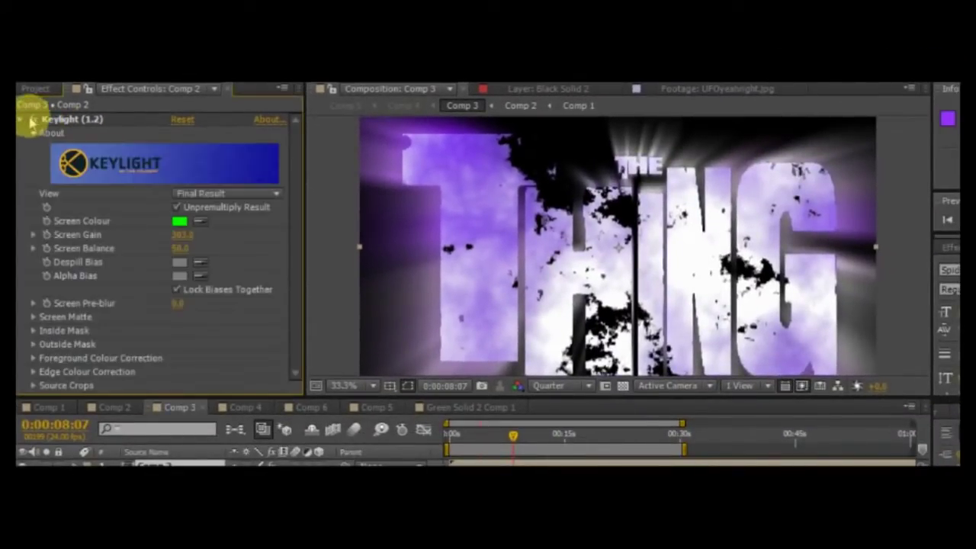
left_click(33, 119)
left_click(21, 120)
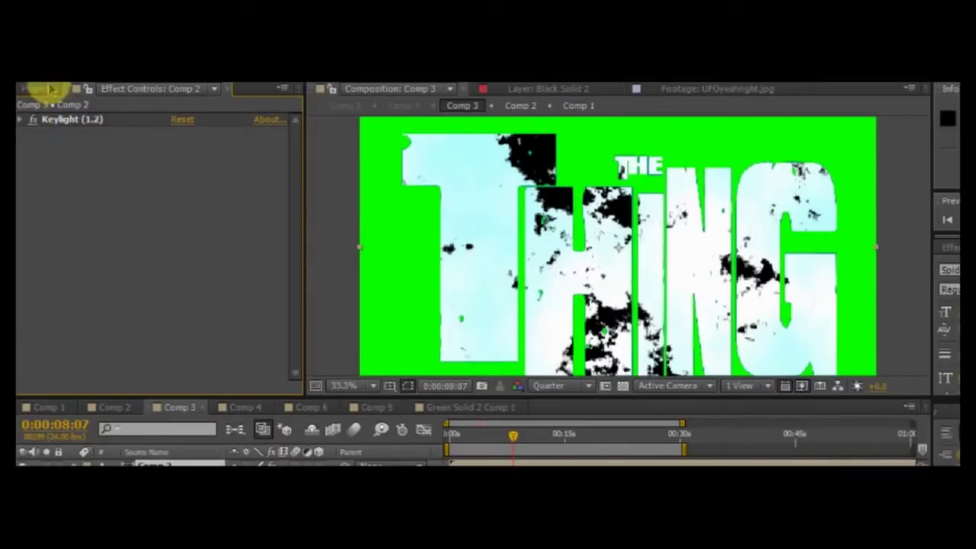
left_click(34, 119)
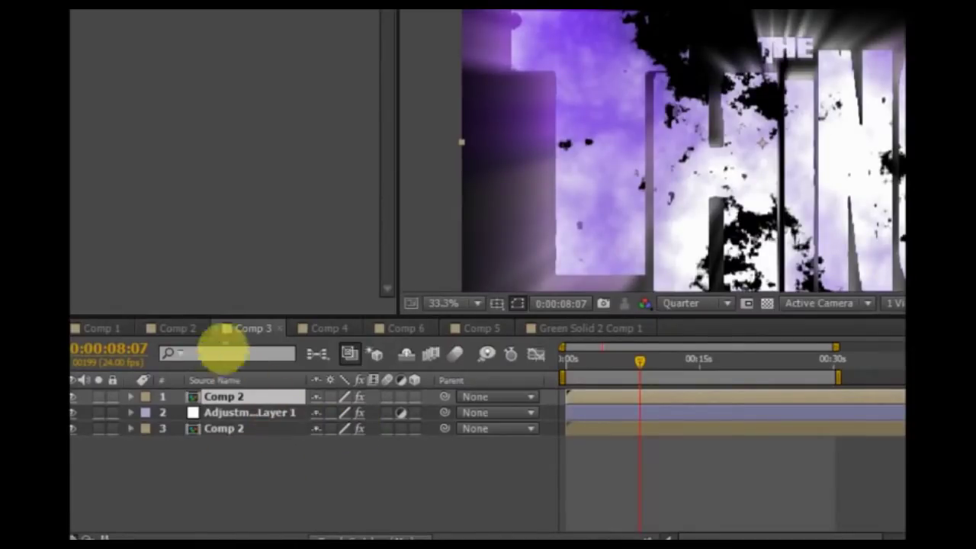
left_click(220, 430)
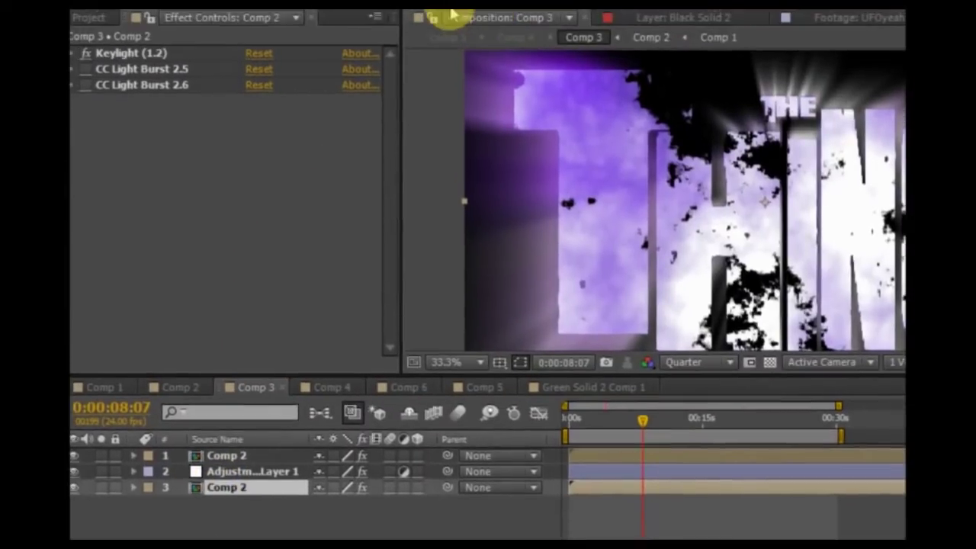
left_click(86, 67)
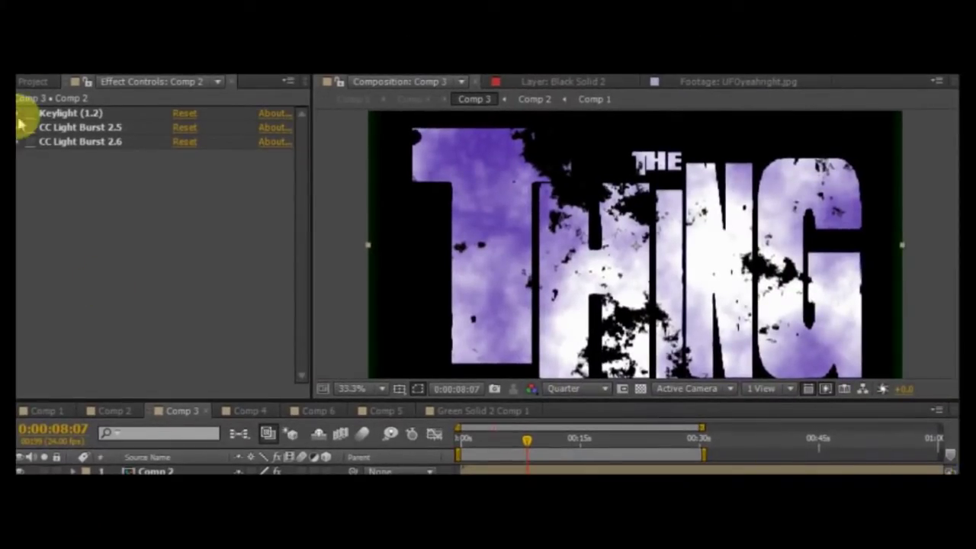
left_click(30, 127)
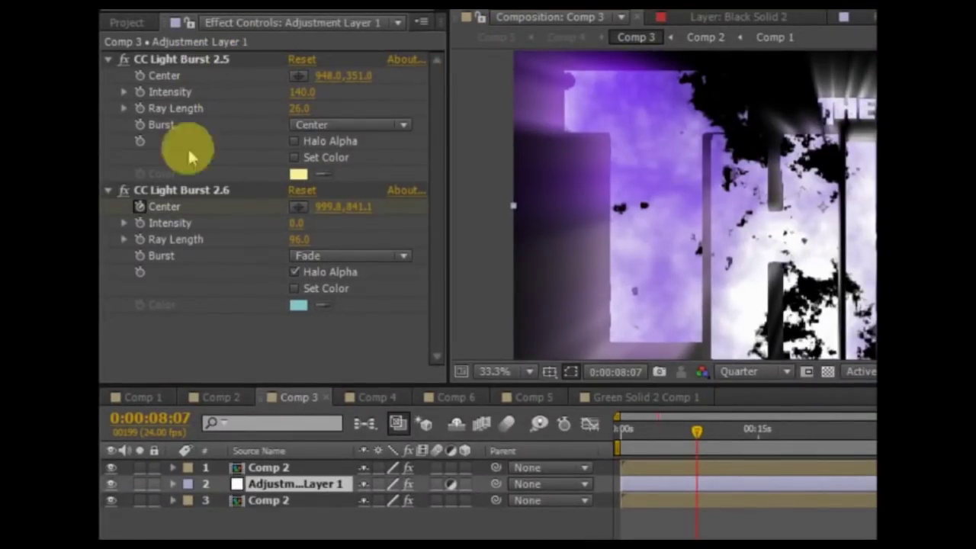
left_click(260, 503)
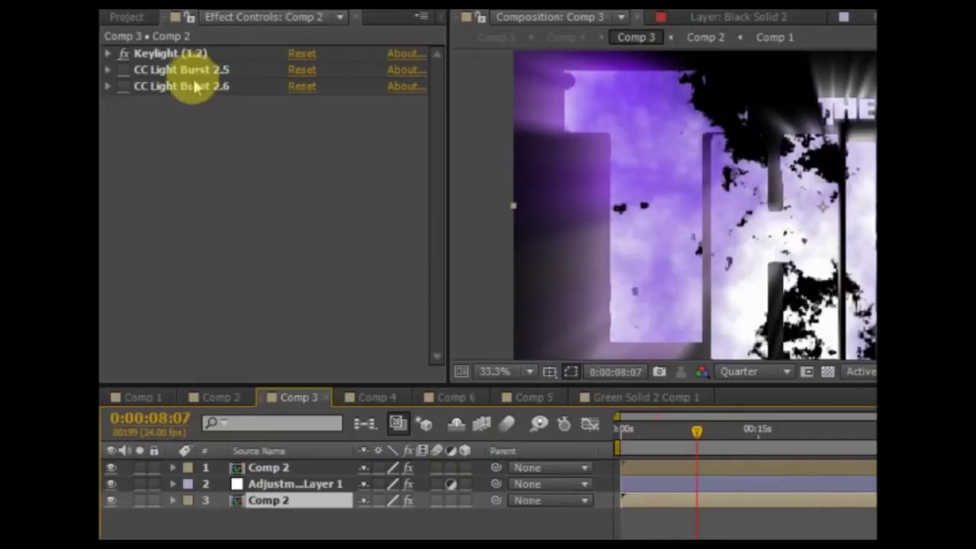
left_click(263, 484)
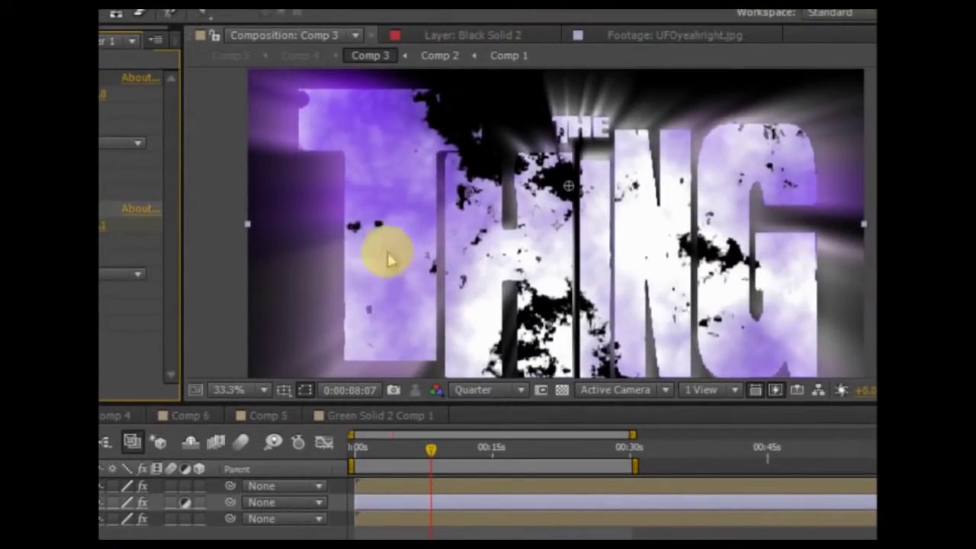
mouse_move(429, 461)
left_mouse_down()
mouse_move(371, 462)
mouse_move(412, 464)
left_mouse_up()
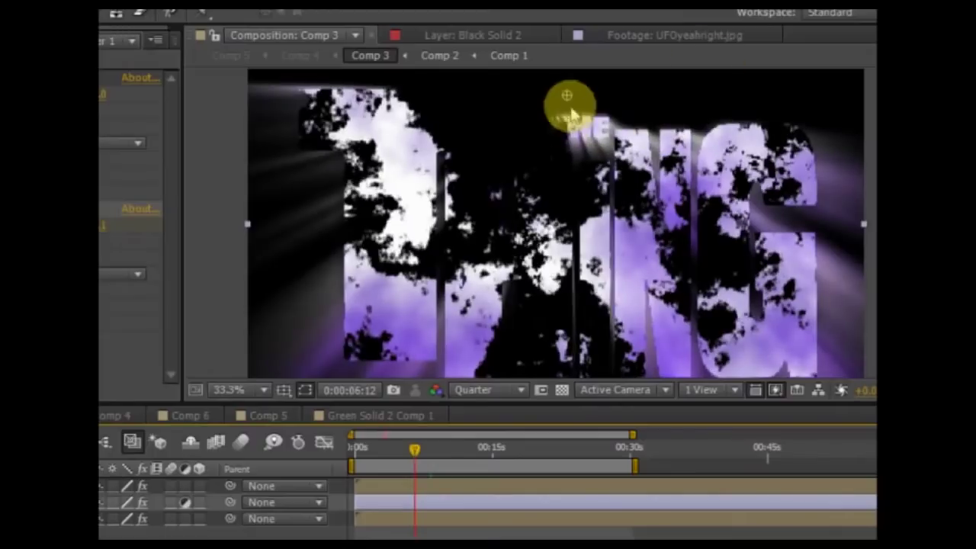
left_click_drag(414, 451, 468, 465)
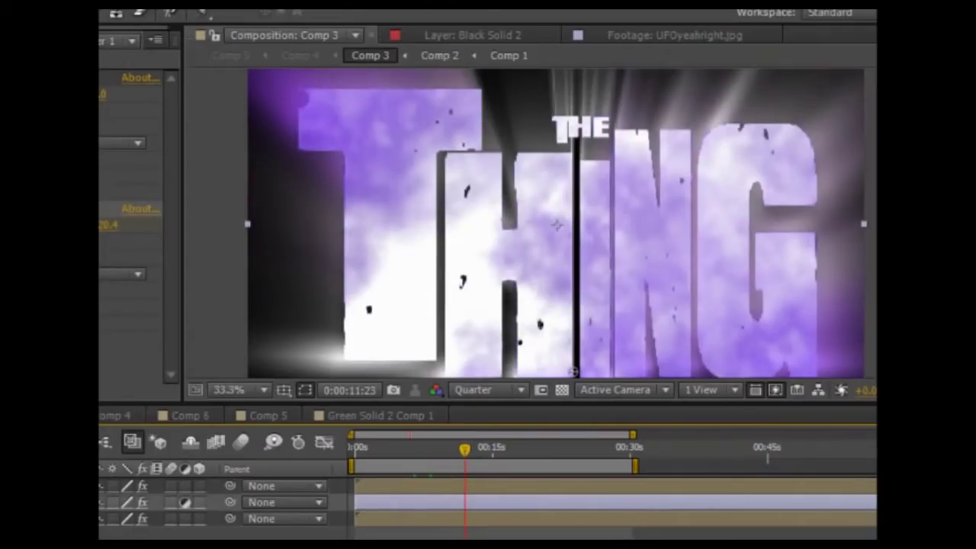
left_click(133, 320)
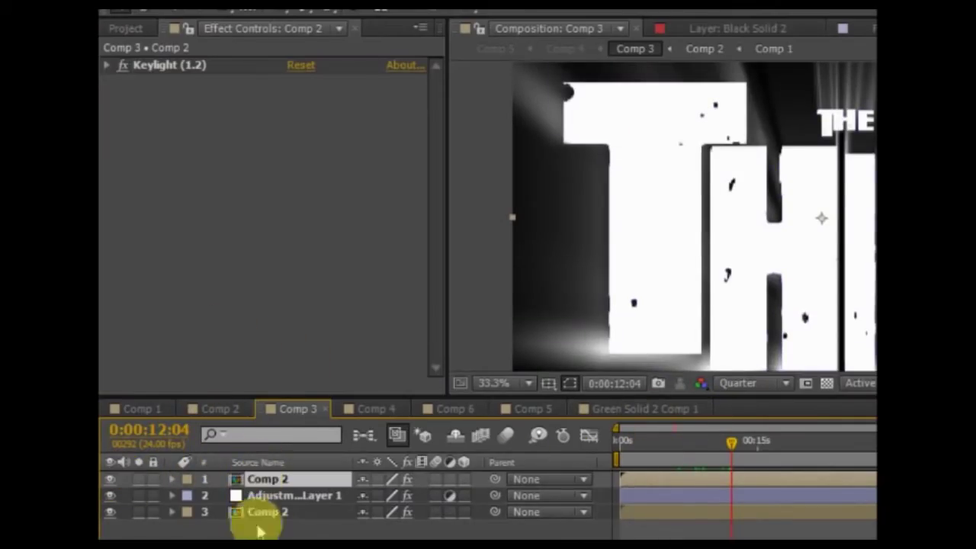
left_click(110, 480)
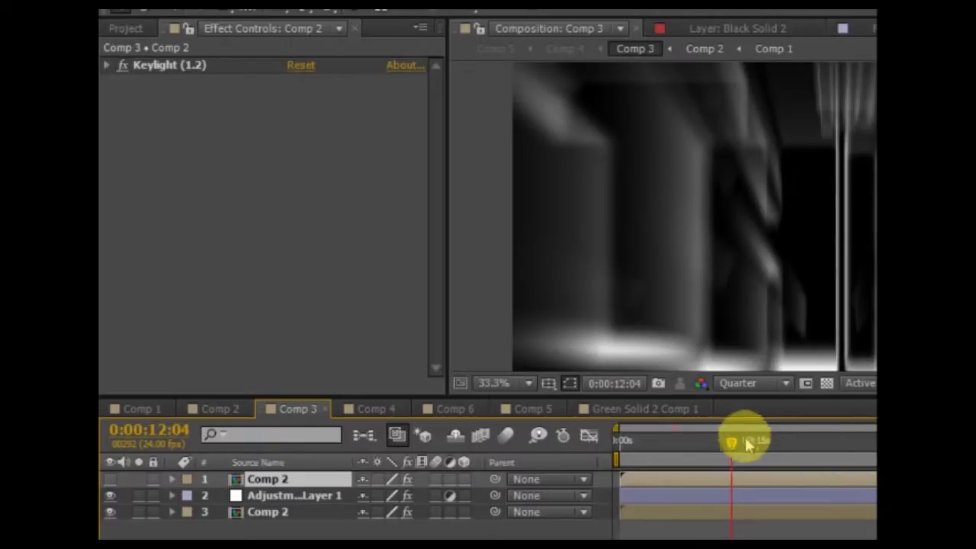
left_click_drag(730, 445, 732, 475)
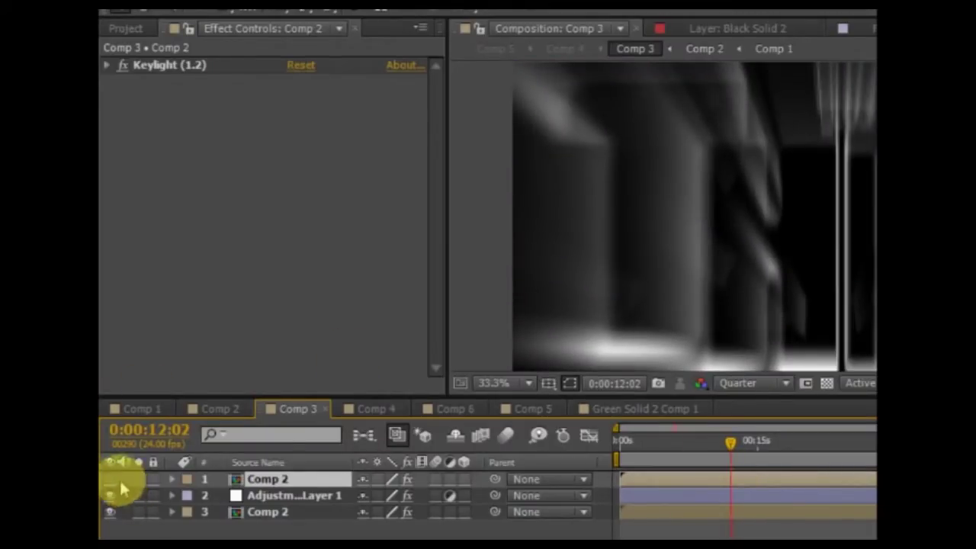
left_click(112, 510)
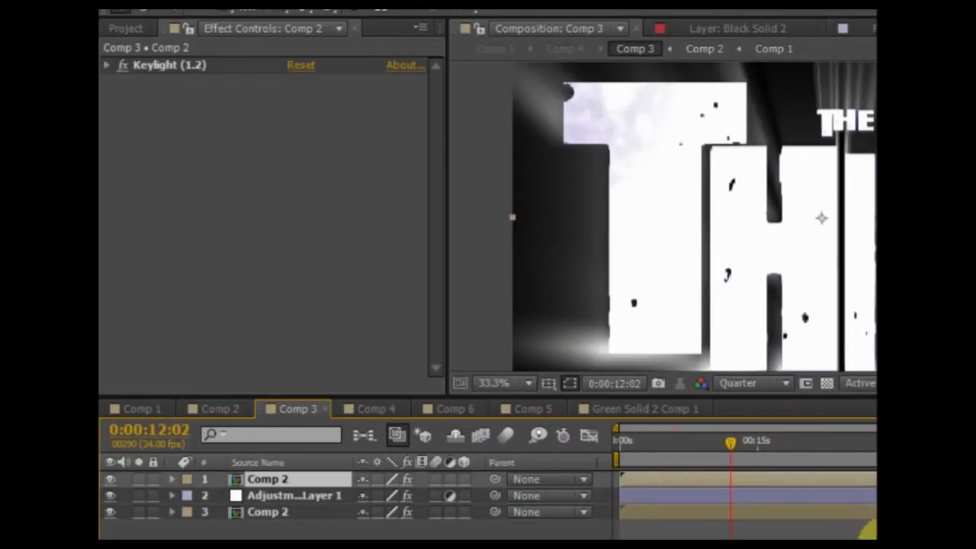
left_click(867, 525)
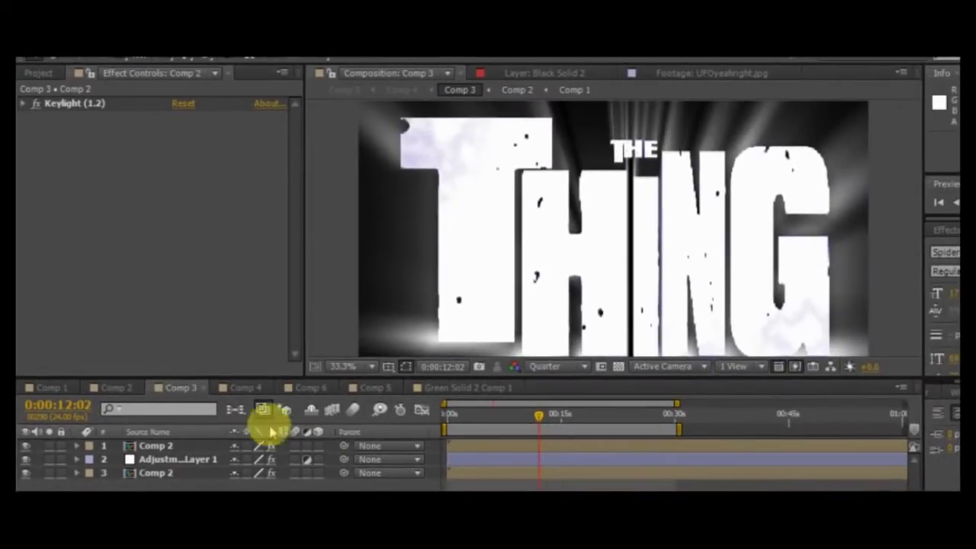
left_click_drag(519, 424, 559, 448)
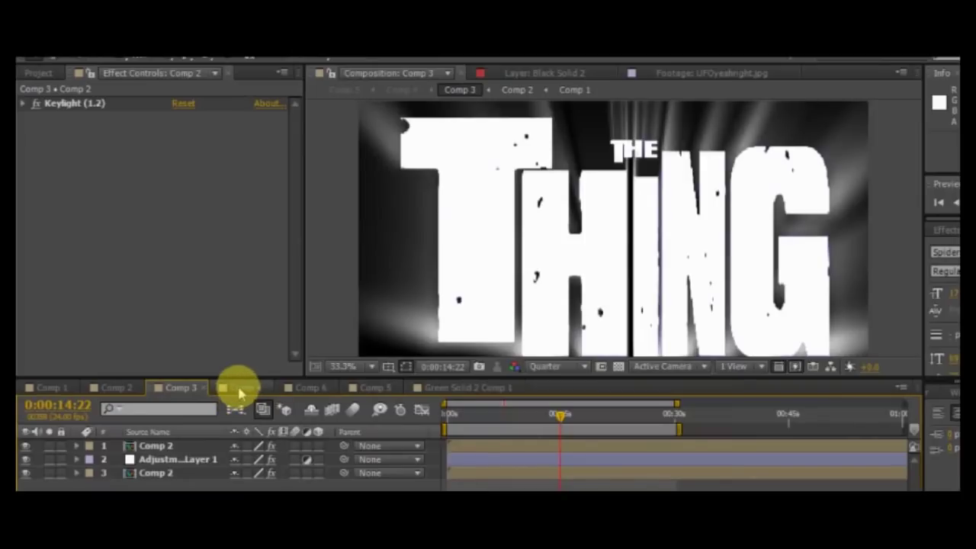
Step: Switch to Comp 4 and scrub its early frames, then move on to Comp 6
left_click(241, 389)
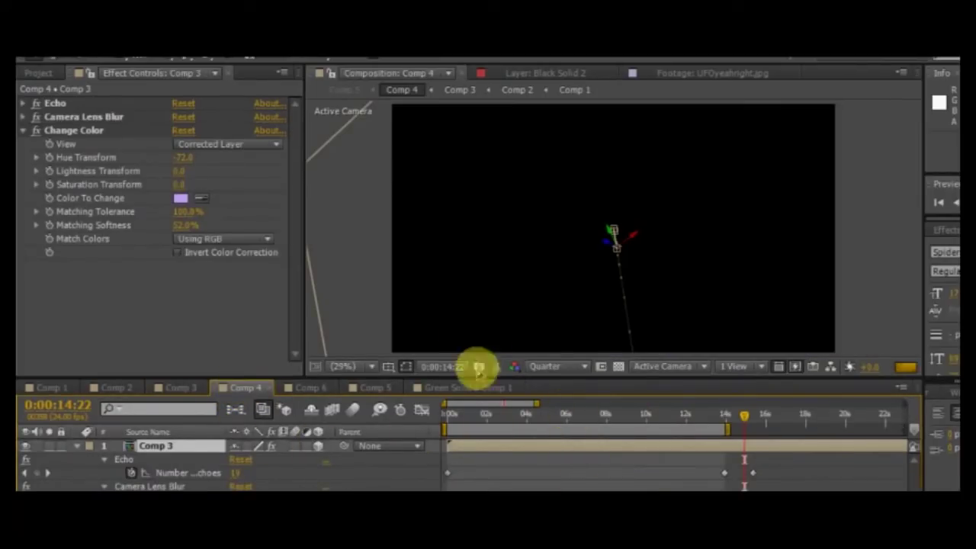
left_click_drag(526, 417, 754, 415)
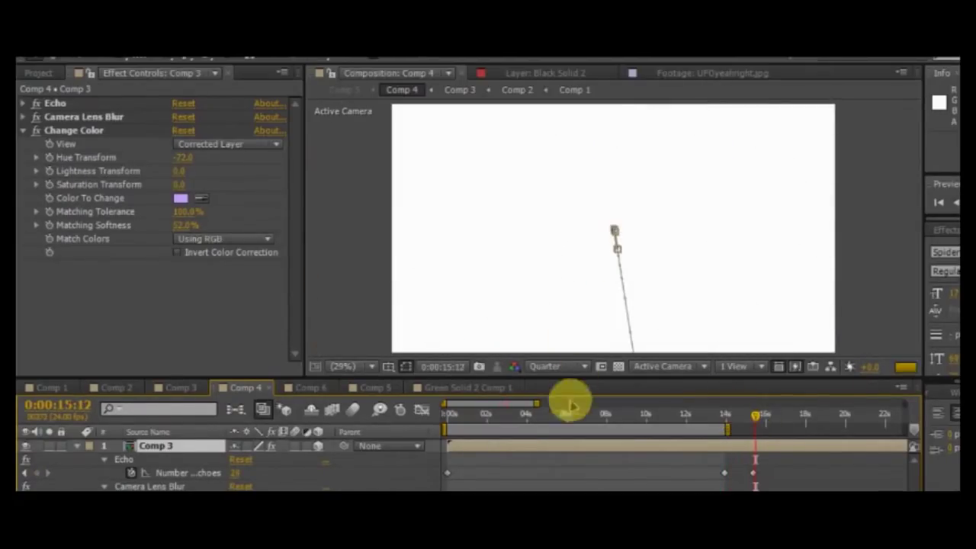
left_click(309, 388)
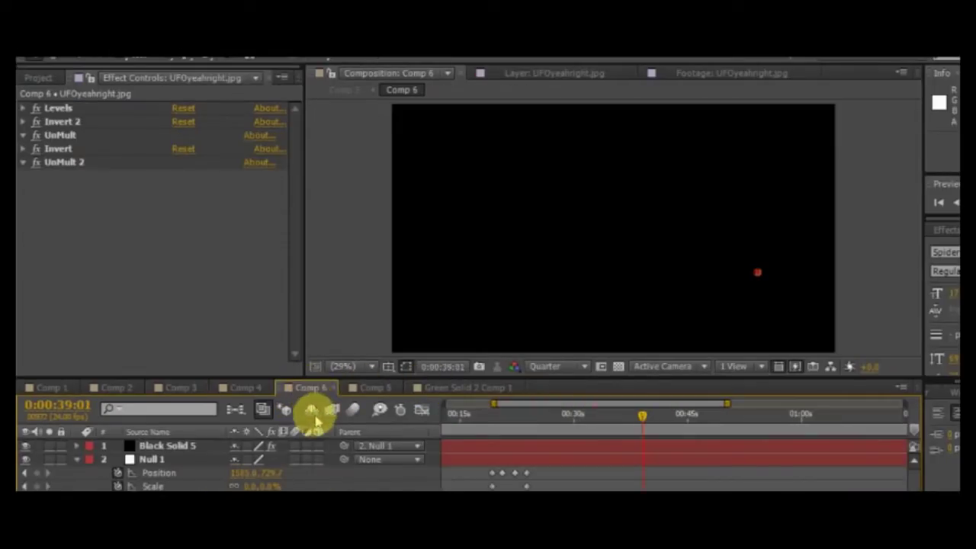
Step: Scrub Comp 5 and Comp 6 to compare them, ending on Comp 5's space scene near the start
left_click(365, 387)
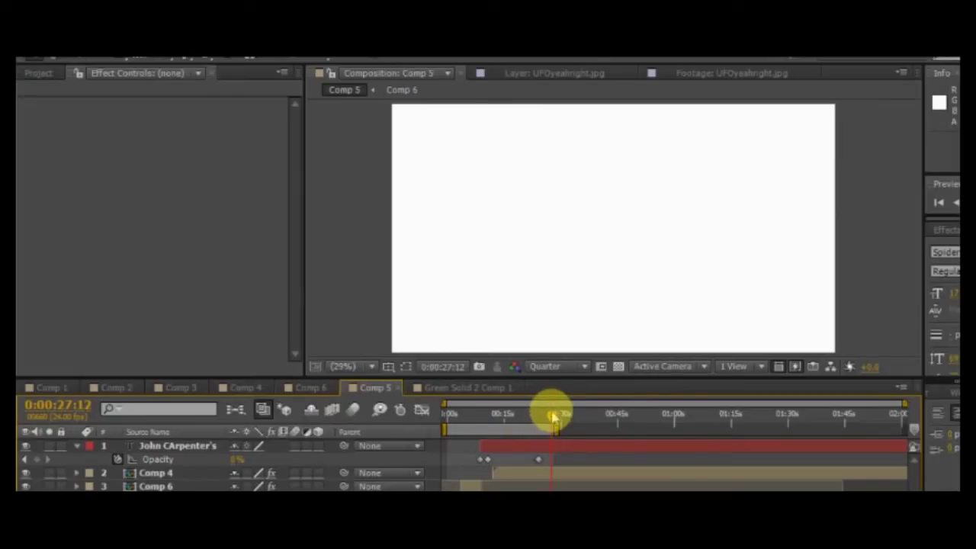
left_click_drag(523, 417, 518, 490)
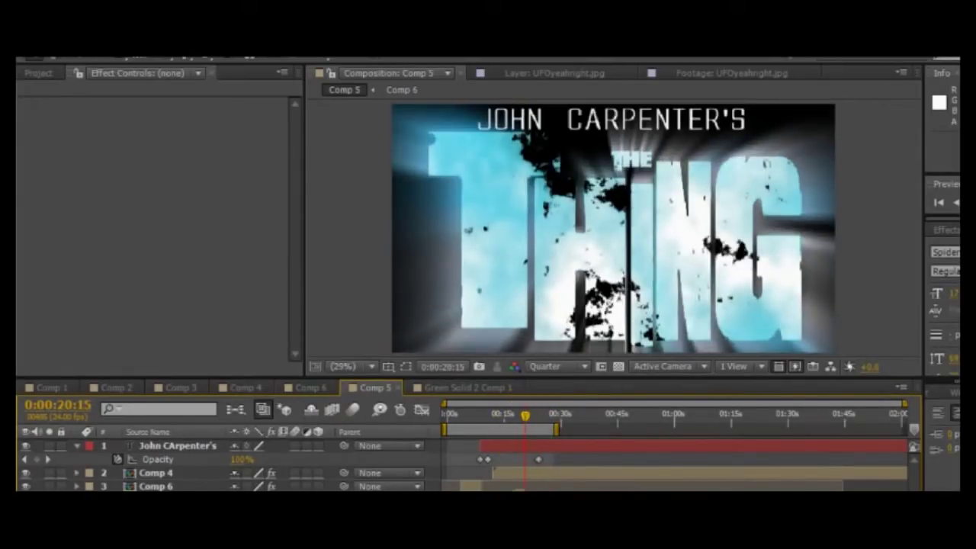
left_click(318, 390)
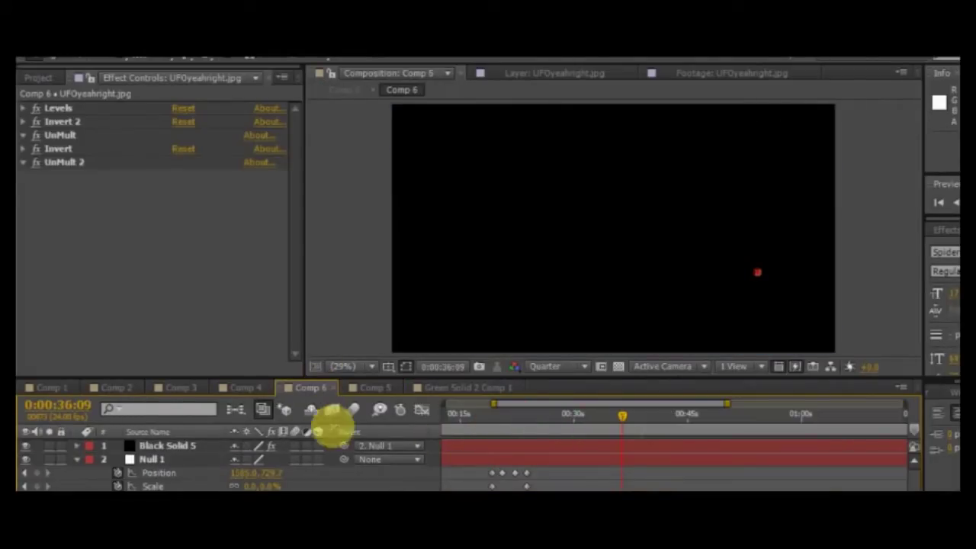
left_click_drag(559, 412, 795, 411)
left_click_drag(885, 413, 549, 463)
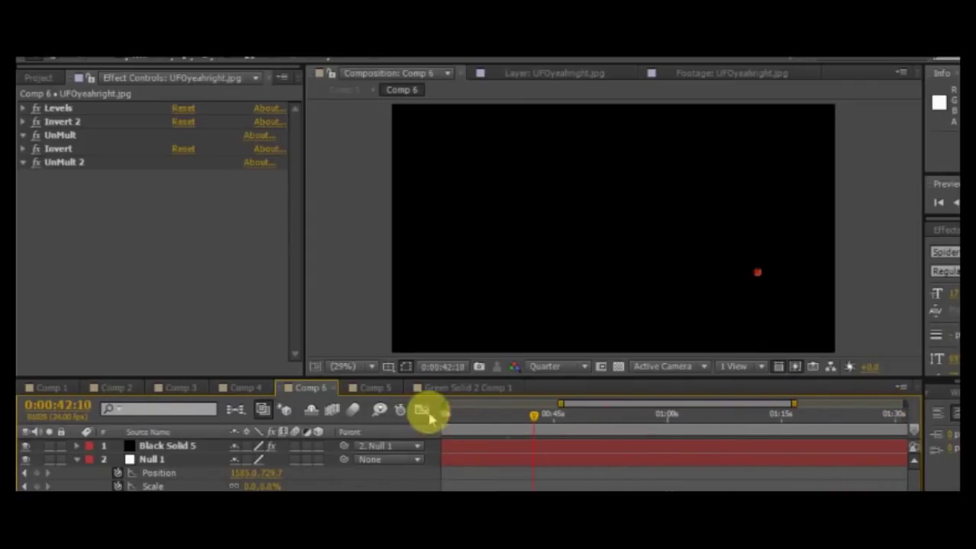
left_click(378, 387)
left_click(552, 415)
left_click_drag(550, 418, 478, 450)
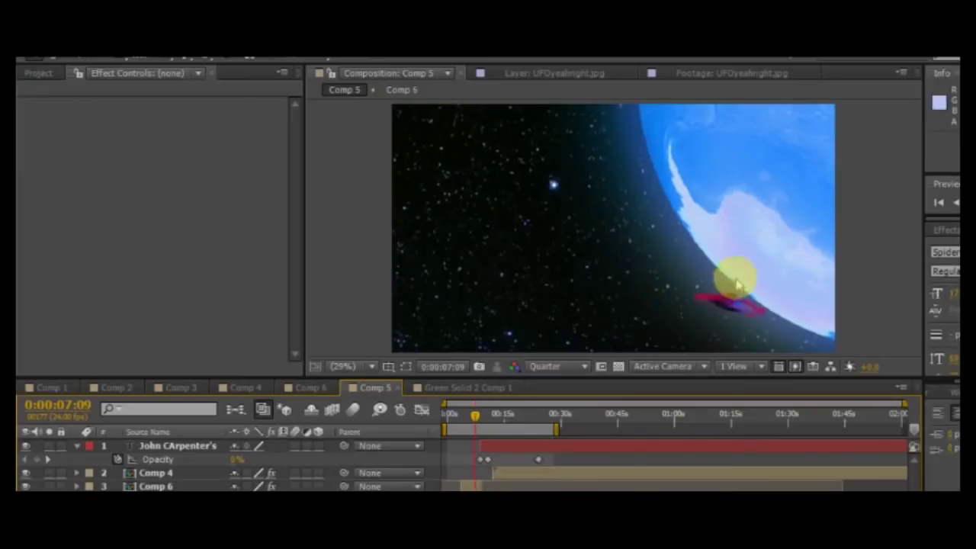
left_click_drag(474, 427, 445, 428)
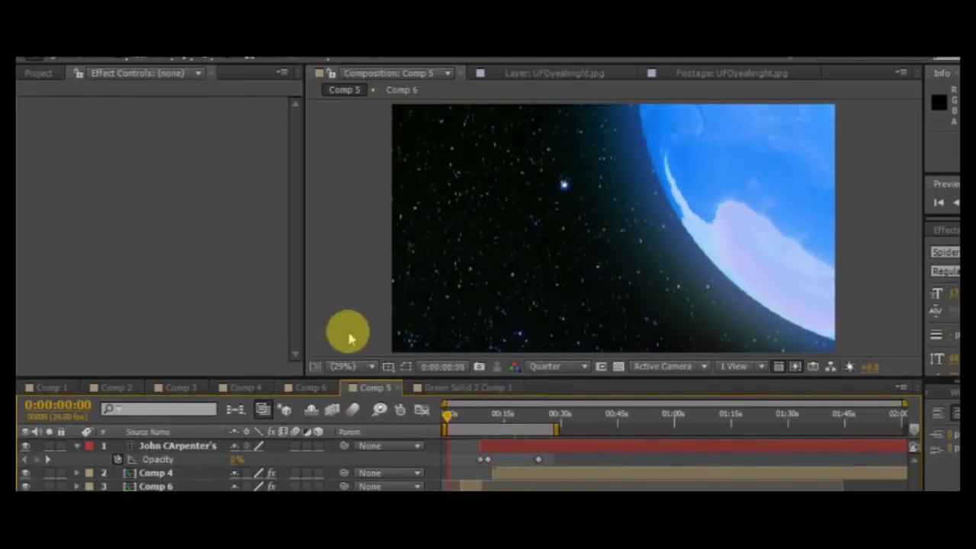